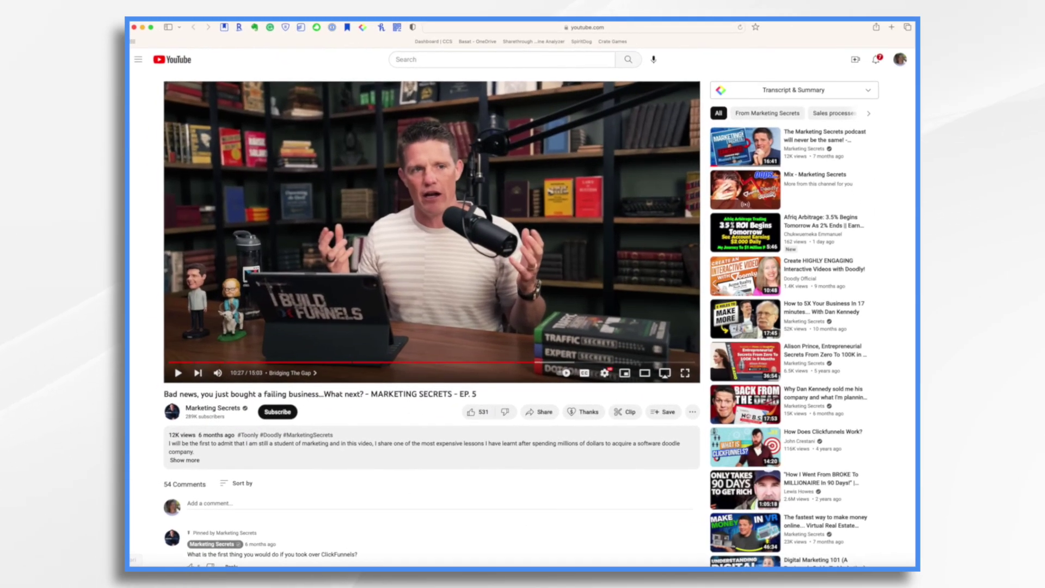
# - Resume the paused YouTube episode so it plays on into the river scene
pyautogui.click(177, 373)
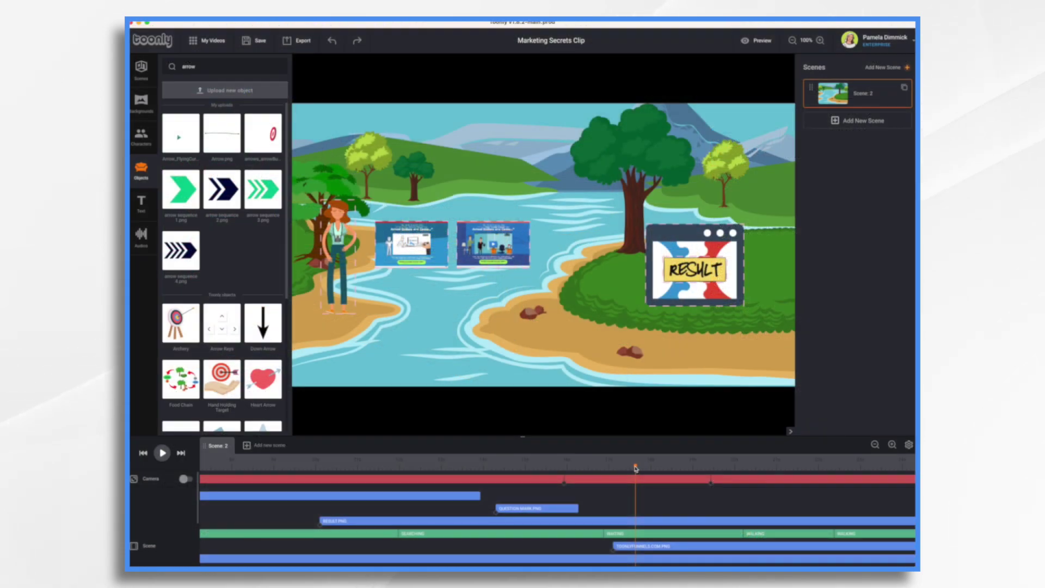
# - Scrub the Marketing Secrets Clip timeline forward to where the character reaches the bridge
pyautogui.moveTo(635, 468); pyautogui.dragTo(908, 559)
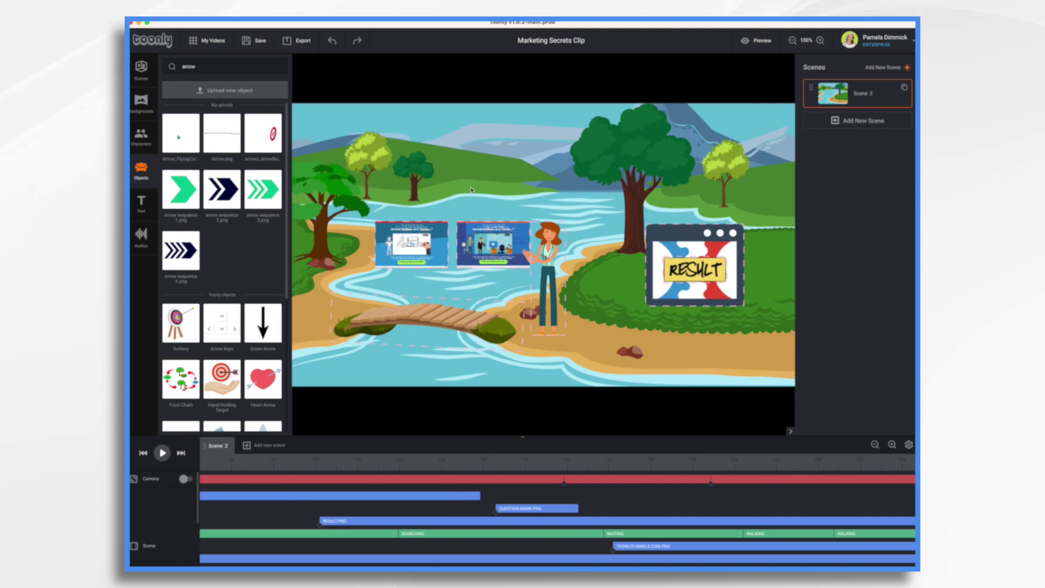
# - From My Videos, open the Bridge crossing project and delete the big grey arrow
pyautogui.click(206, 41)
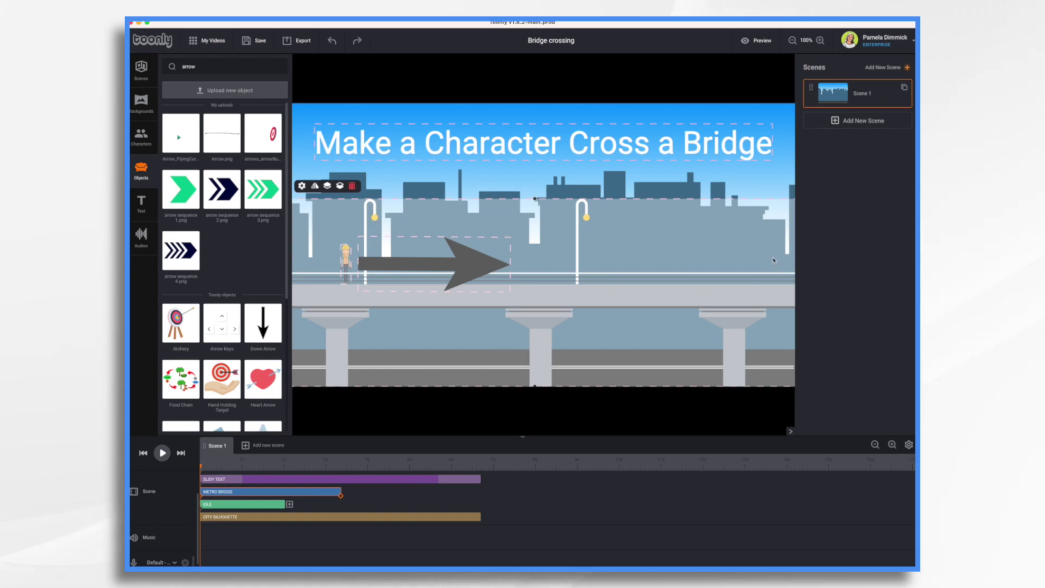
pyautogui.click(471, 266)
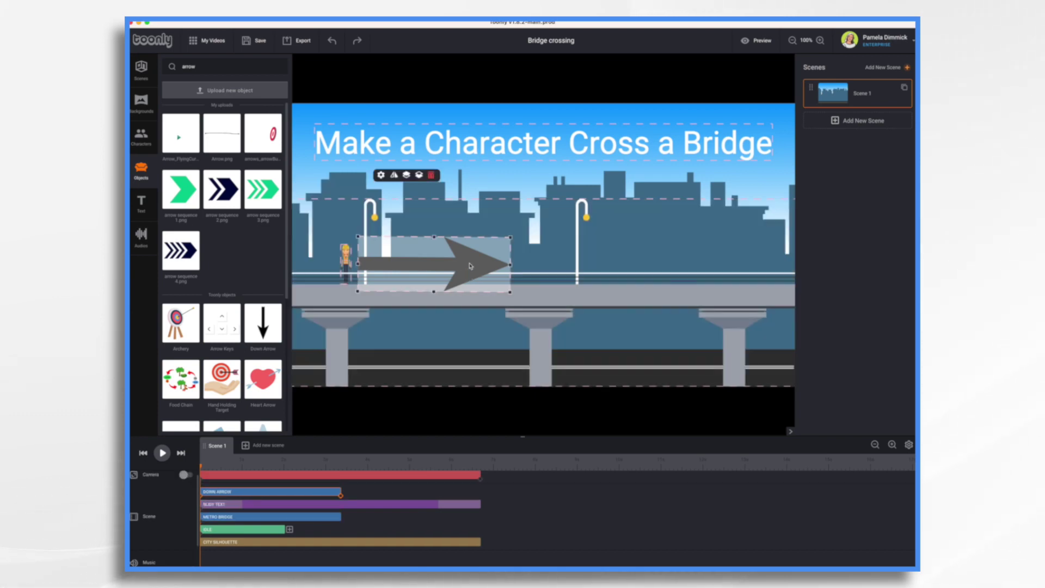
pyautogui.click(431, 175)
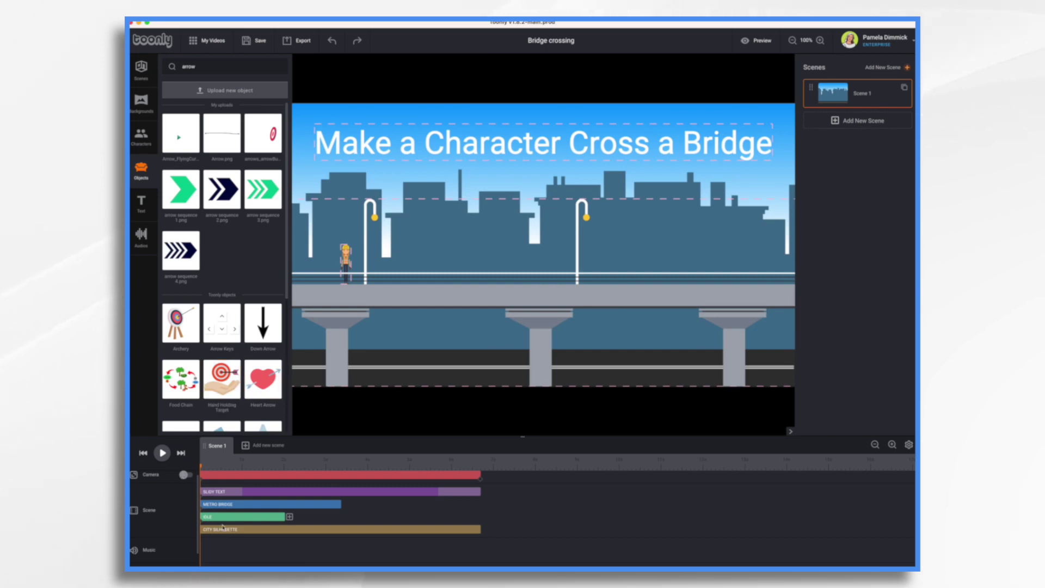
# - Change the character's animation to Walking and stretch it across the scene's full length
pyautogui.click(346, 262)
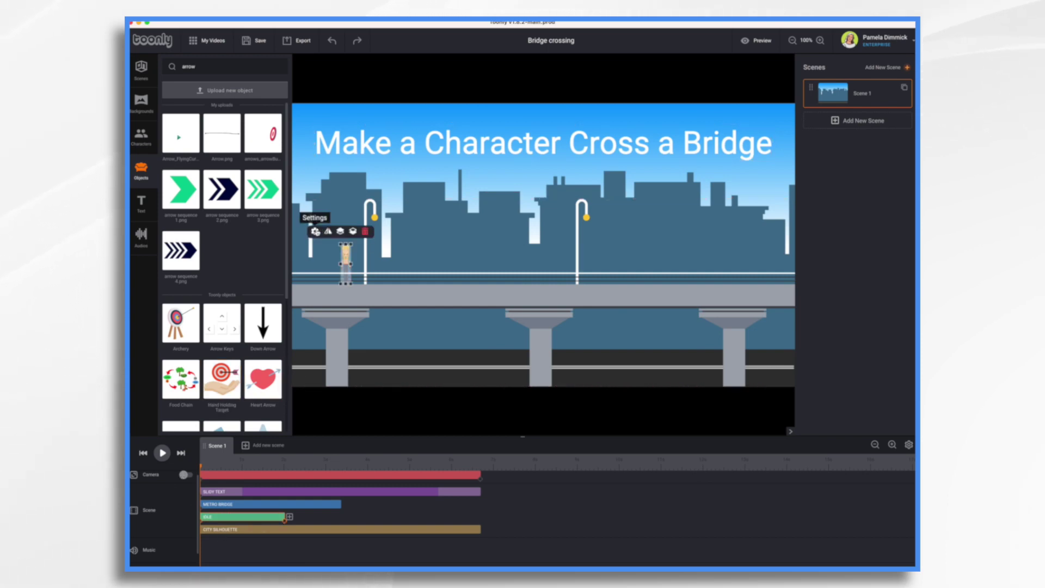
pyautogui.click(315, 232)
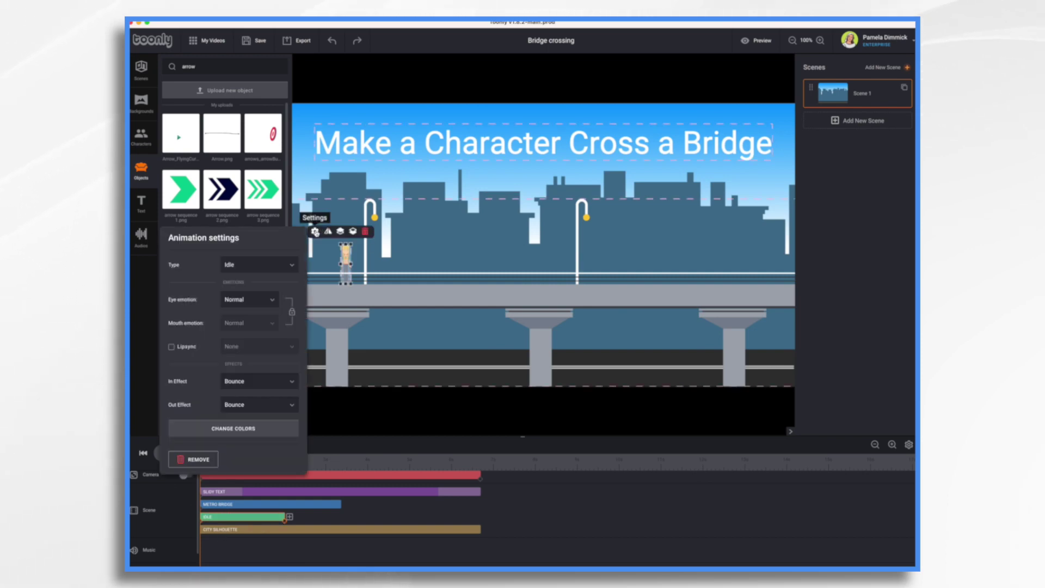
pyautogui.click(250, 266)
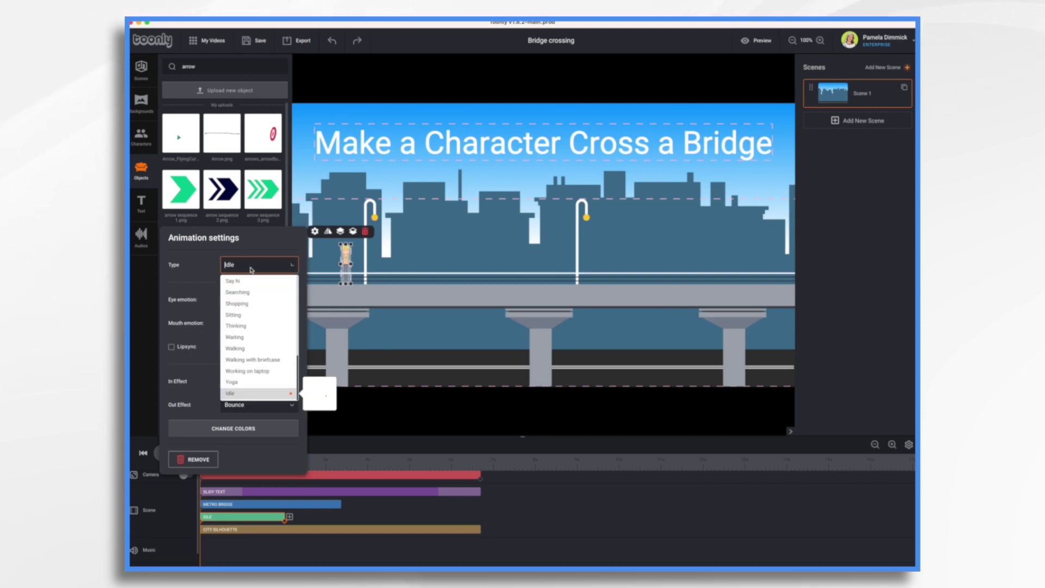
pyautogui.click(246, 349)
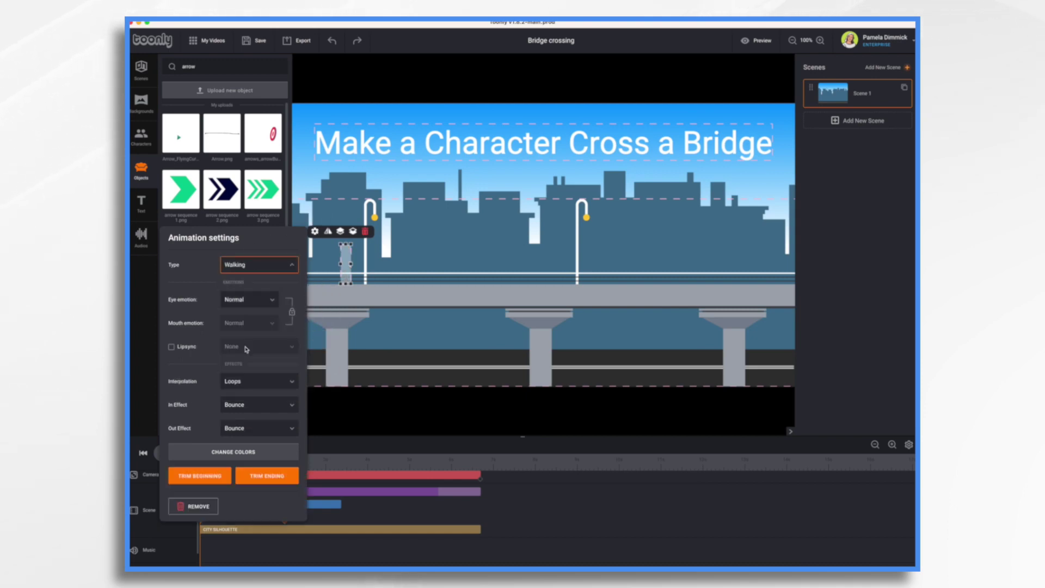
pyautogui.click(566, 523)
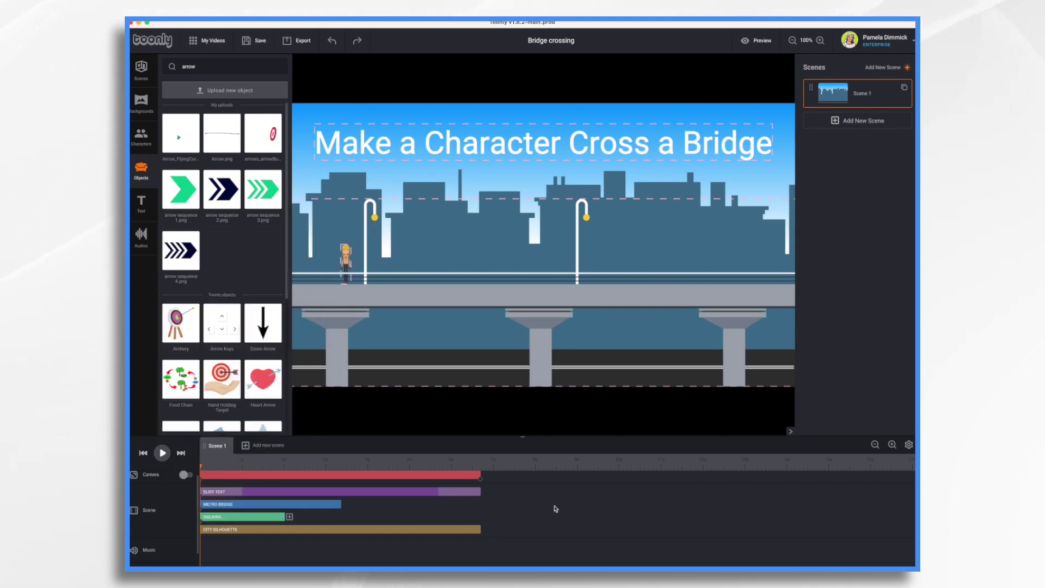
pyautogui.click(163, 454)
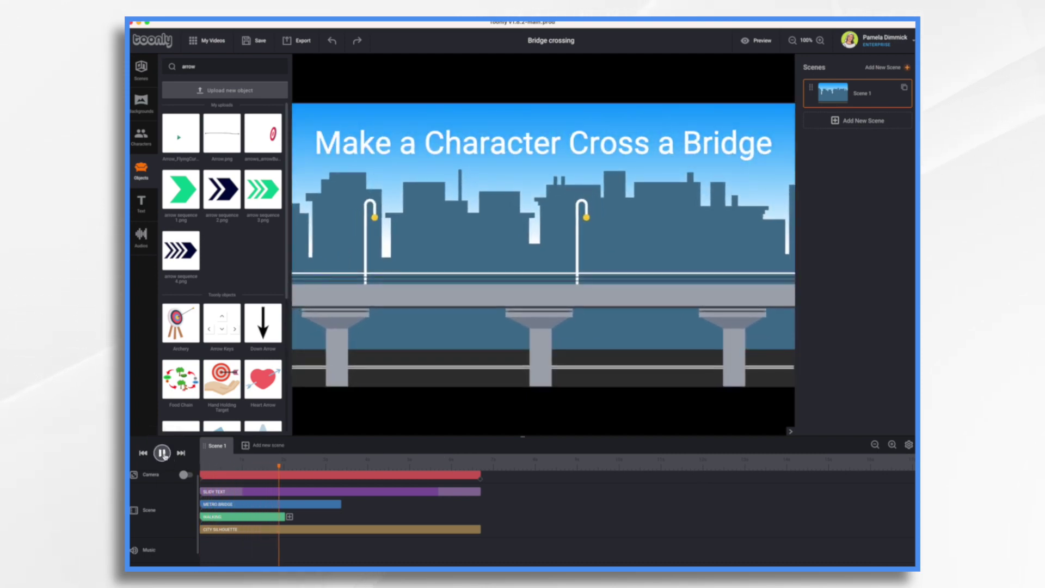
pyautogui.click(162, 454)
pyautogui.moveTo(286, 517); pyautogui.dragTo(478, 519)
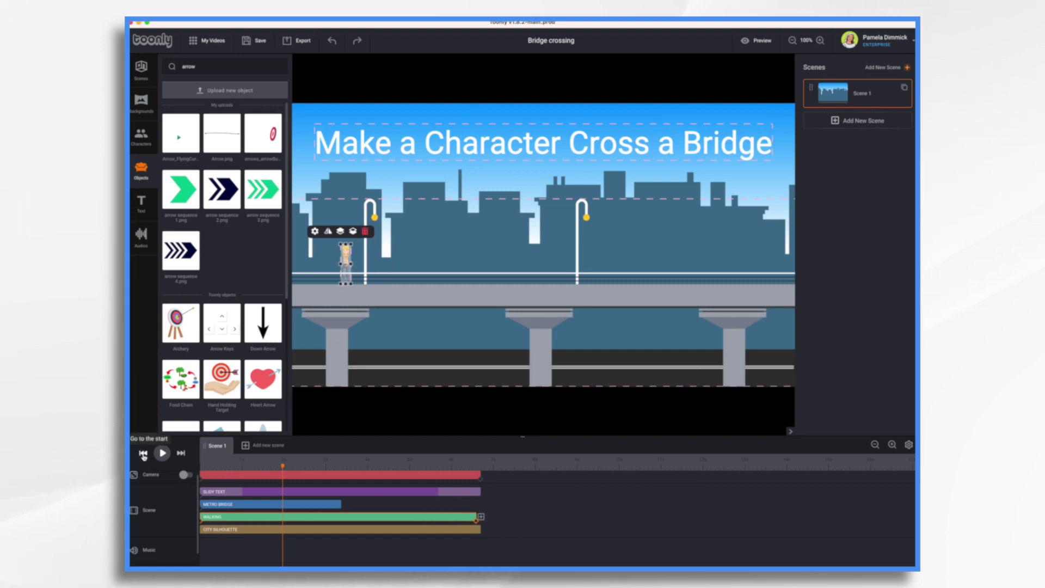
pyautogui.click(162, 454)
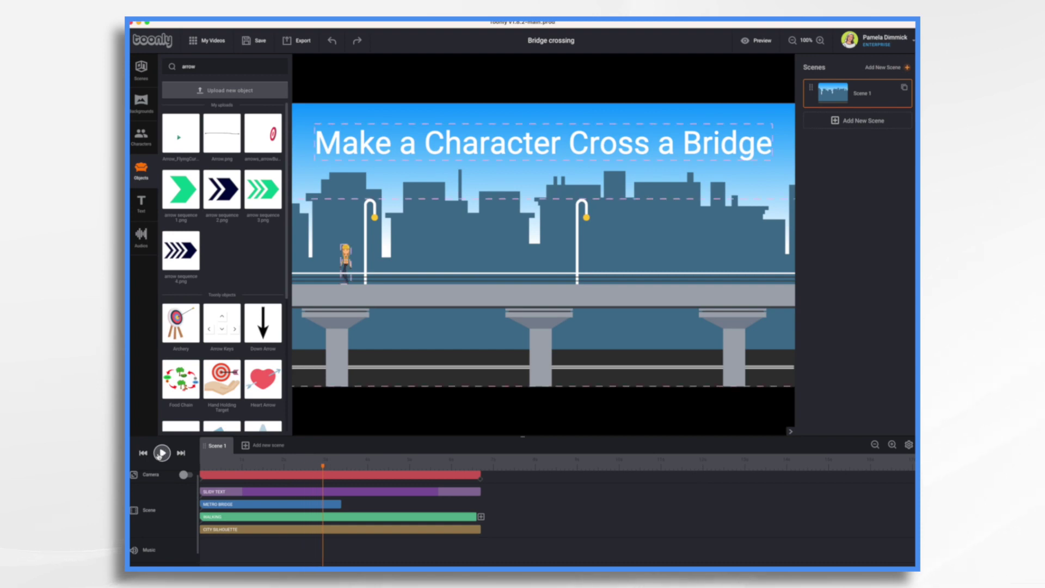
pyautogui.click(162, 453)
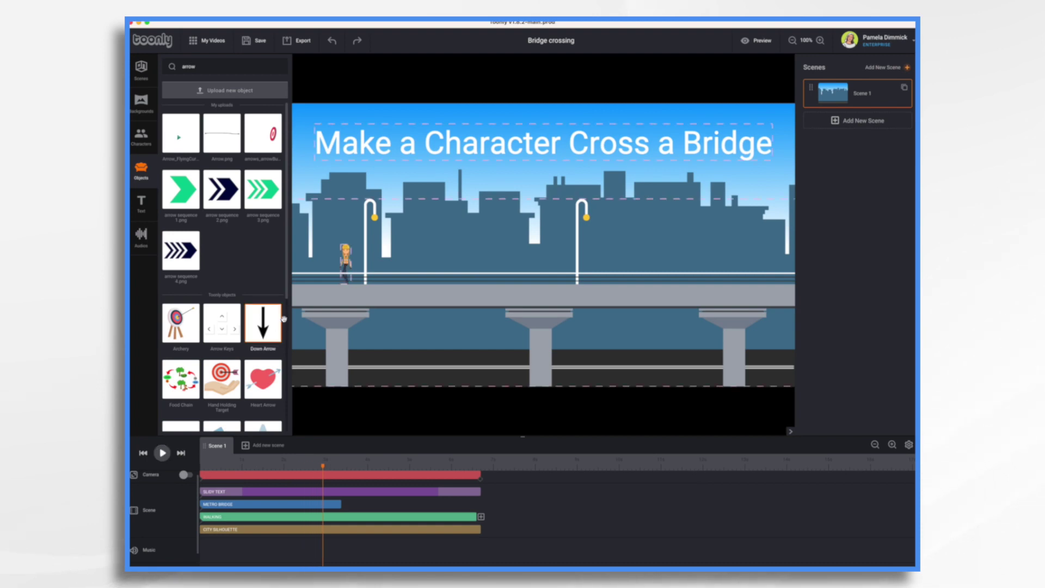
# - Zoom the canvas out to 70% and move the walking character past the left edge
pyautogui.click(279, 517)
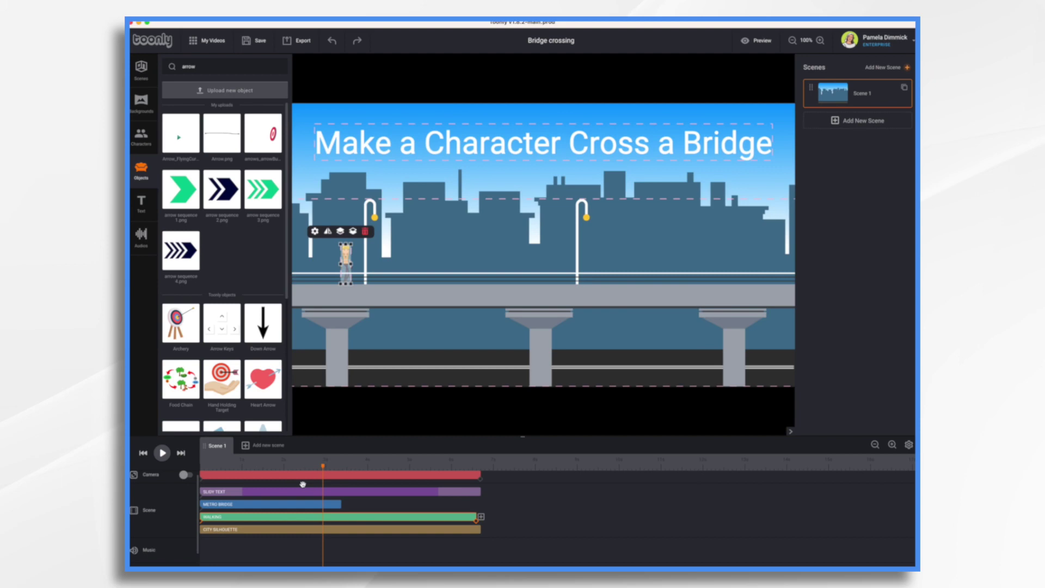
pyautogui.click(347, 262)
pyautogui.click(358, 169)
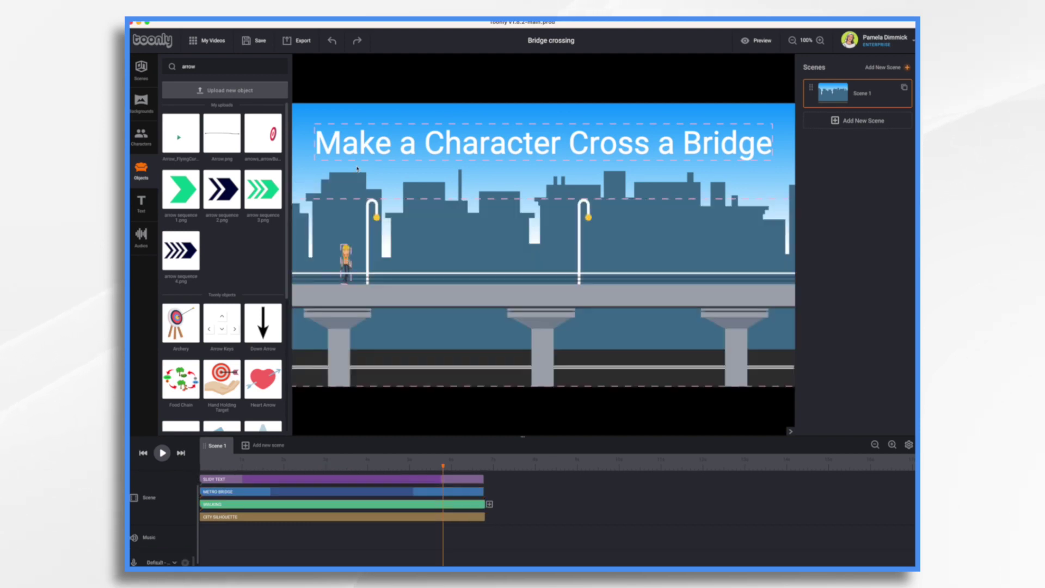
pyautogui.click(346, 261)
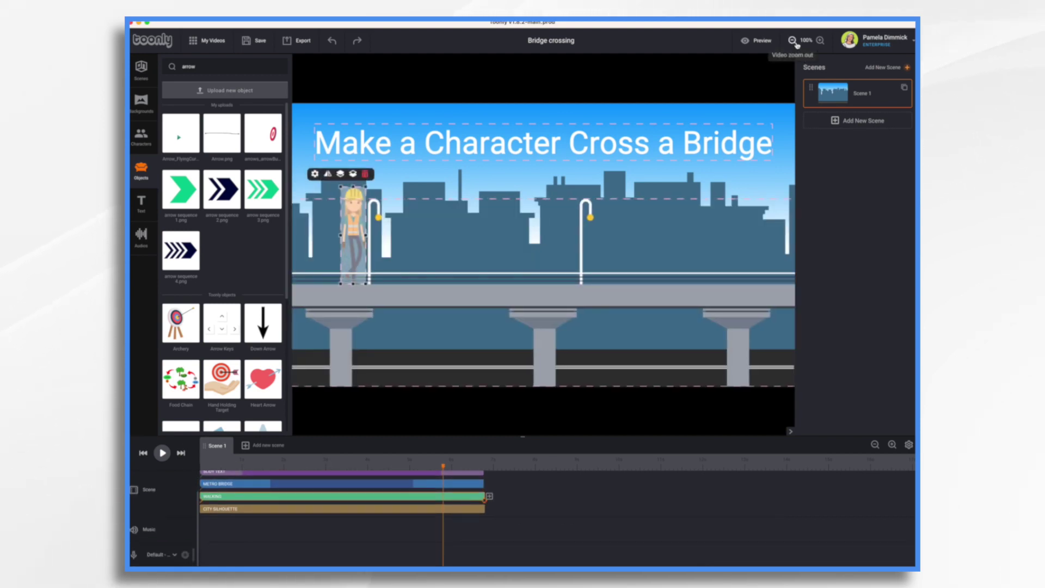
pyautogui.click(792, 41)
pyautogui.click(792, 41)
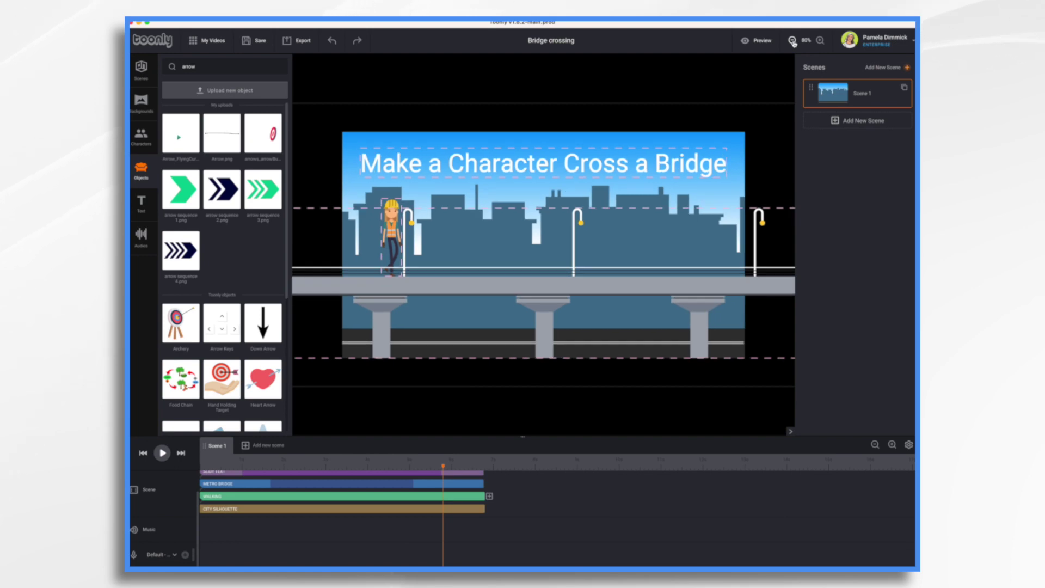
pyautogui.click(792, 41)
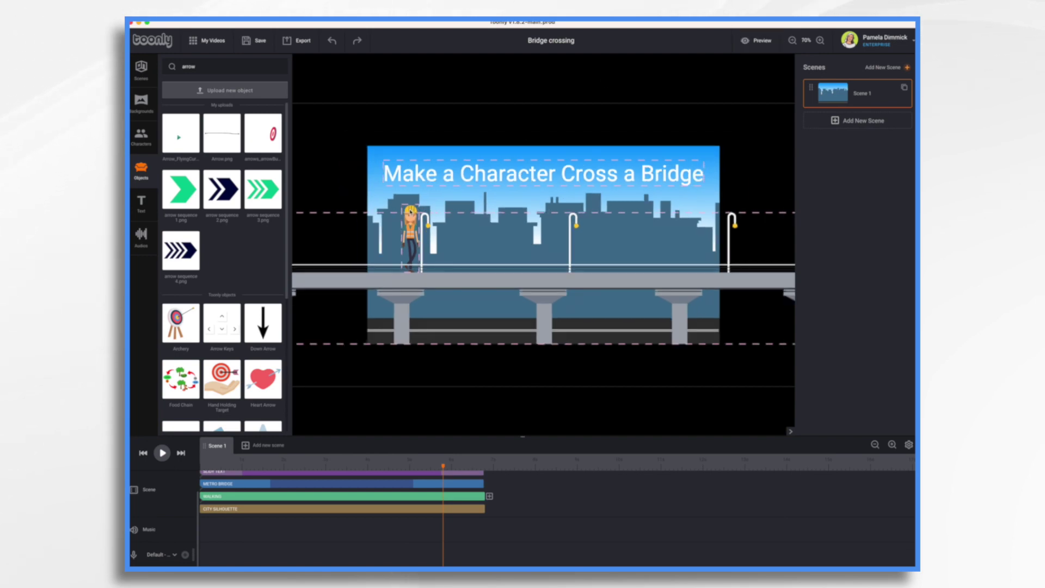
pyautogui.click(411, 212)
pyautogui.moveTo(411, 211); pyautogui.dragTo(354, 211)
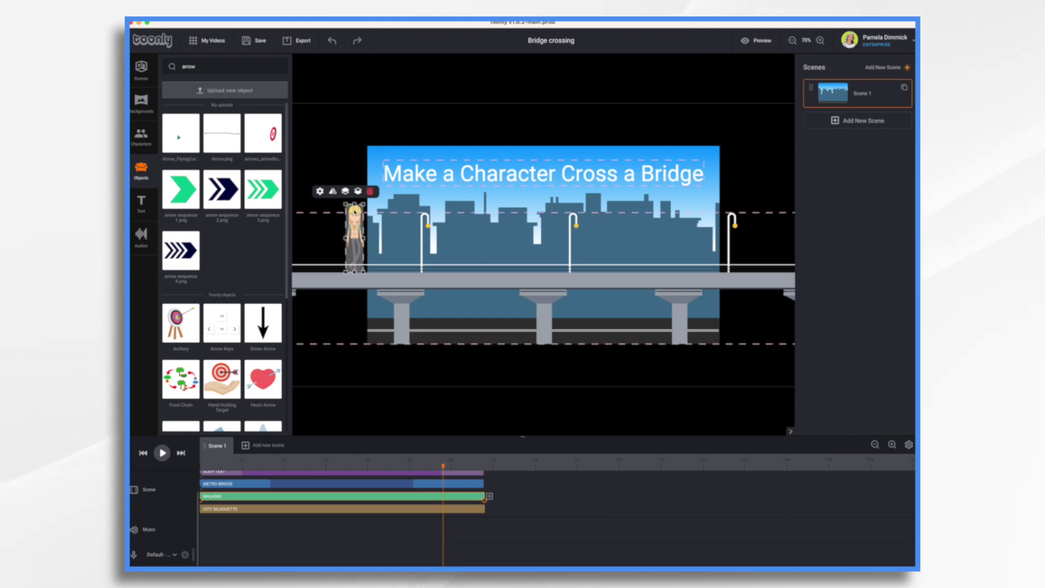
# - Set the character's In and Out effects to Instant
pyautogui.click(320, 192)
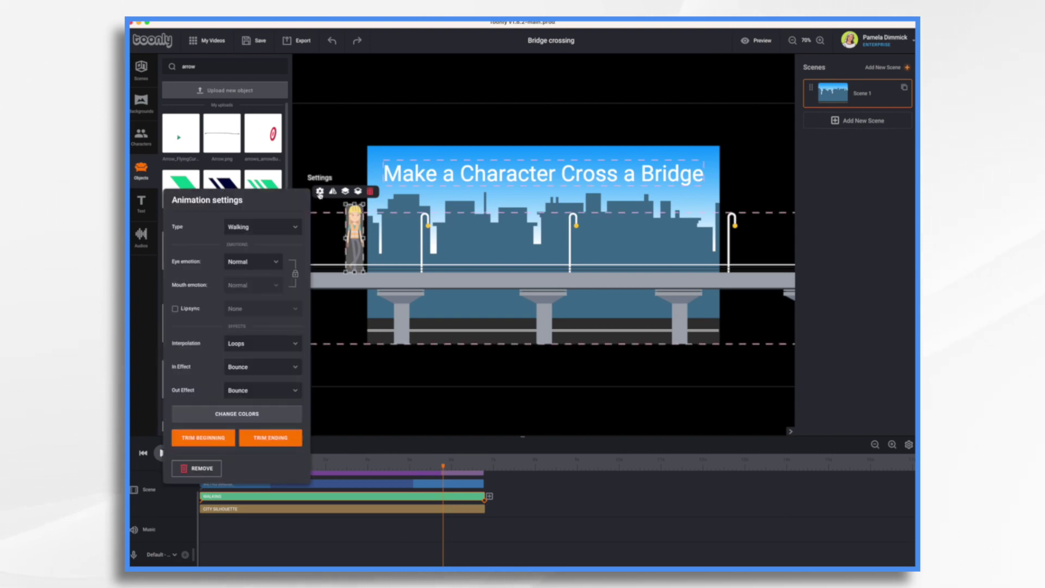
pyautogui.click(250, 367)
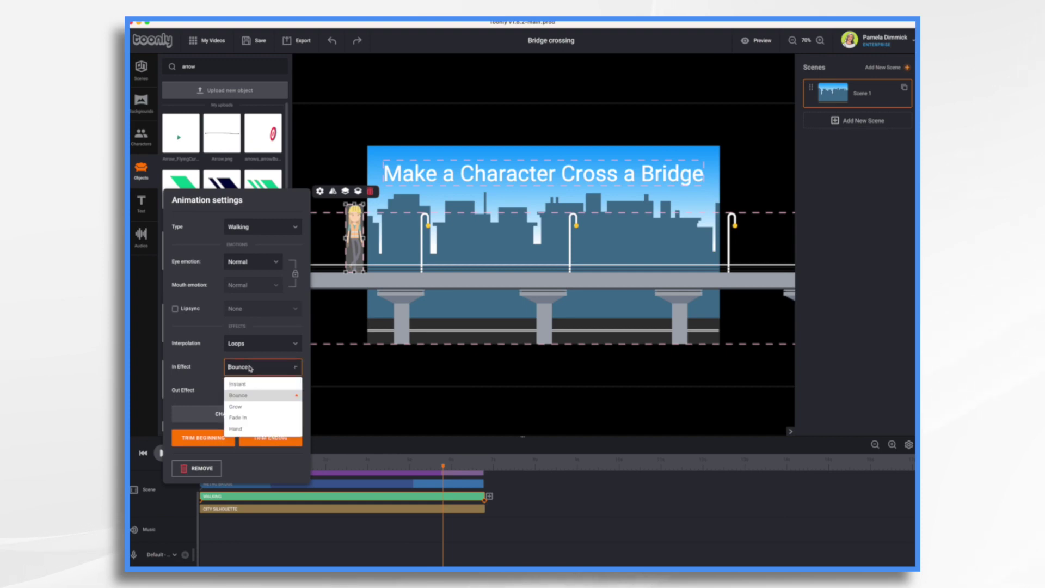
pyautogui.click(248, 383)
pyautogui.click(249, 393)
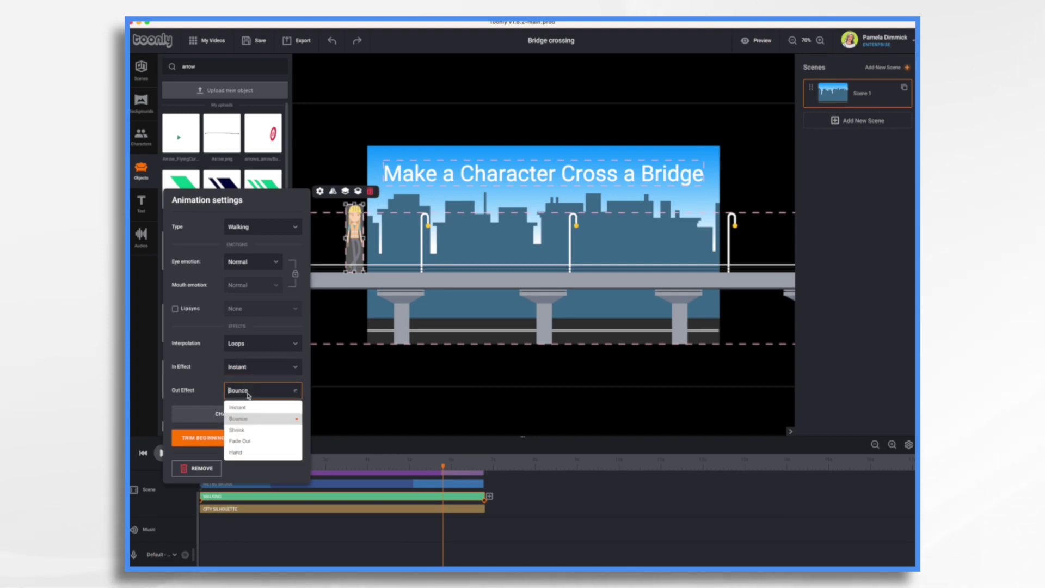
pyautogui.click(246, 411)
pyautogui.click(362, 419)
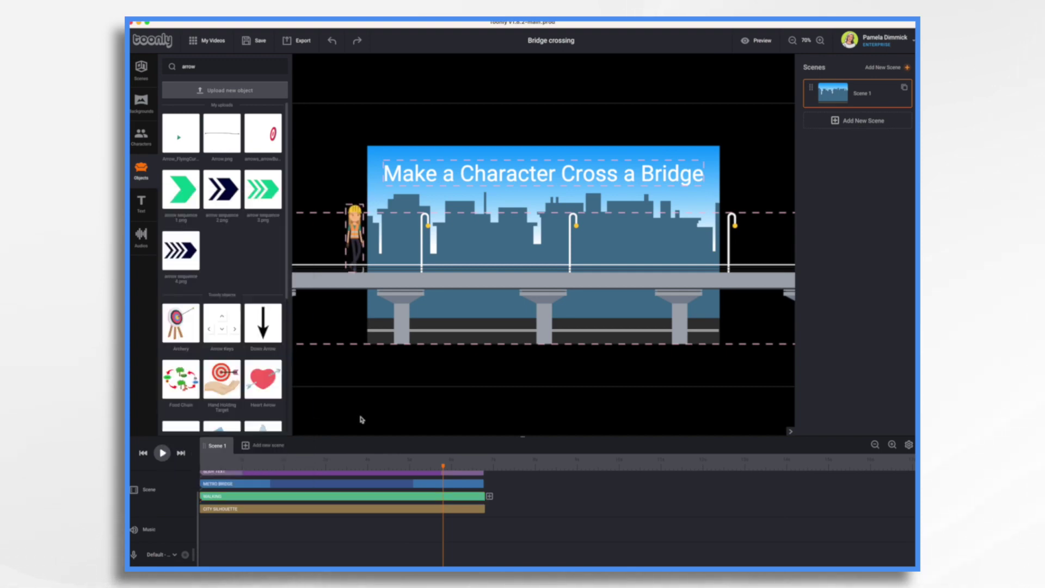
# - At the scene's end, place the character just beyond the right edge
pyautogui.click(202, 504)
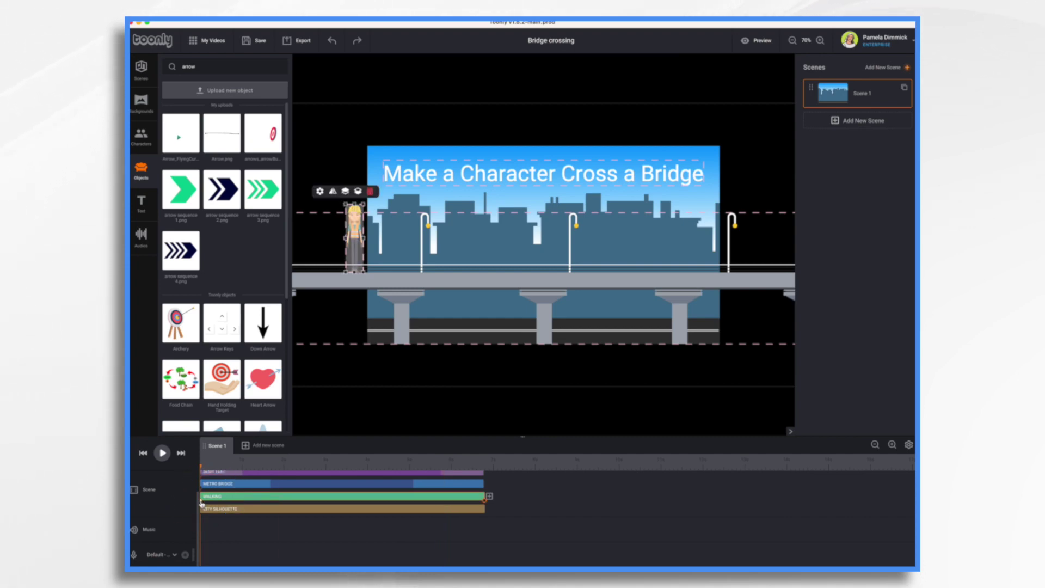
pyautogui.click(486, 505)
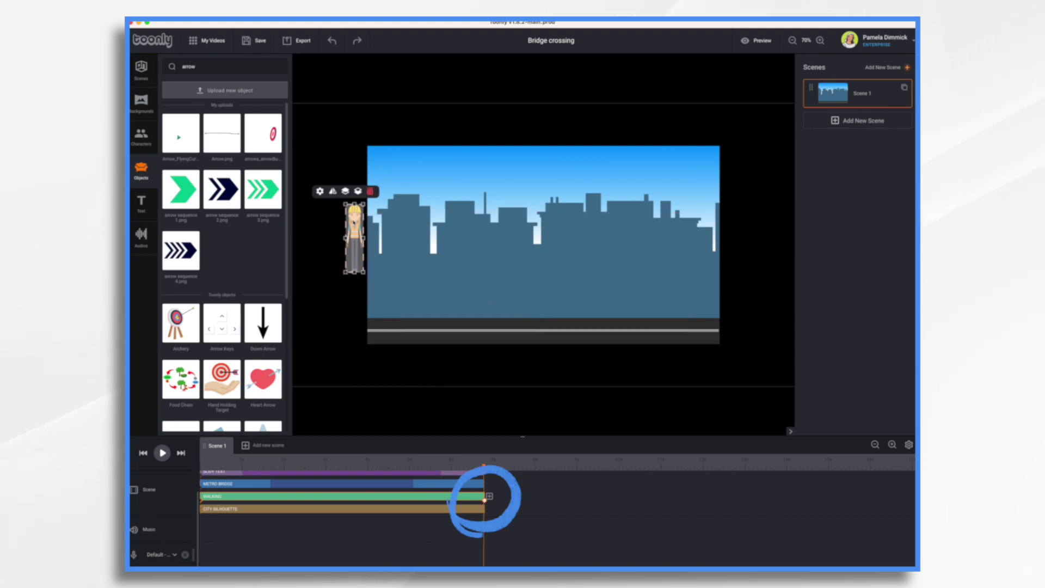
pyautogui.moveTo(361, 231); pyautogui.dragTo(731, 239)
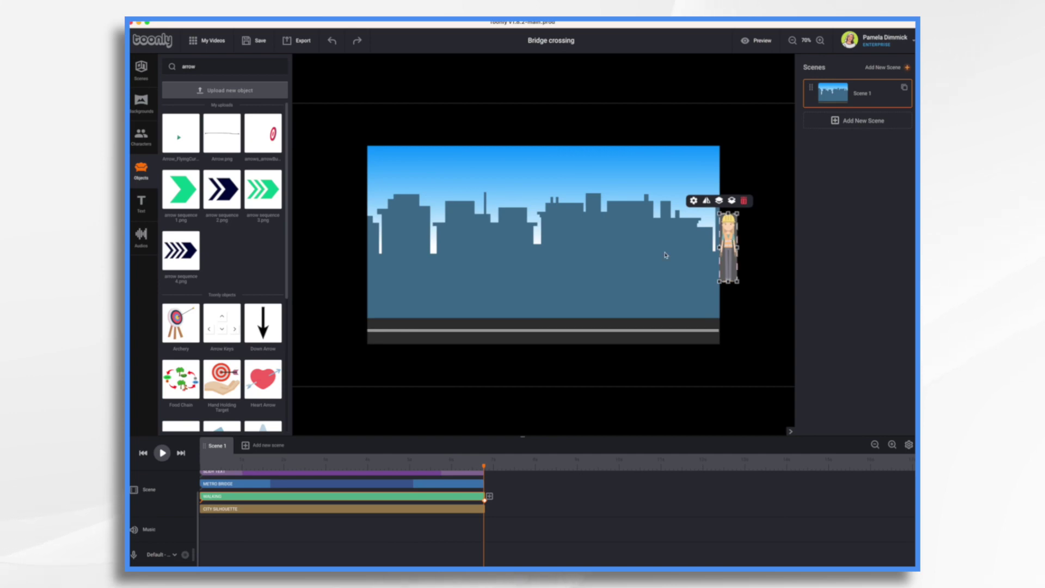
pyautogui.moveTo(486, 468); pyautogui.dragTo(406, 473)
# - Set the Metro Bridge's entrance and exit effects to Instant
pyautogui.click(376, 485)
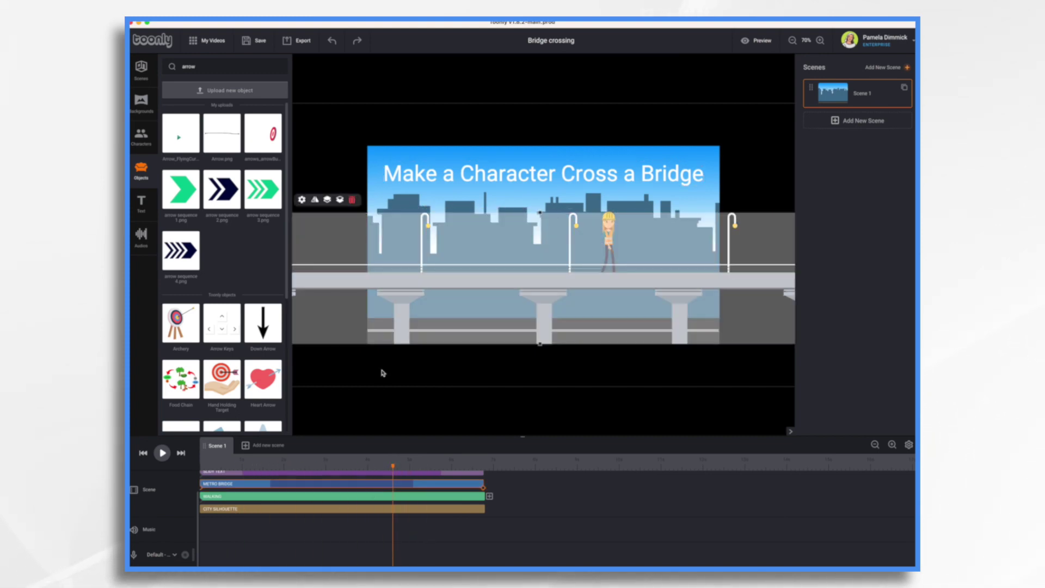
pyautogui.click(302, 199)
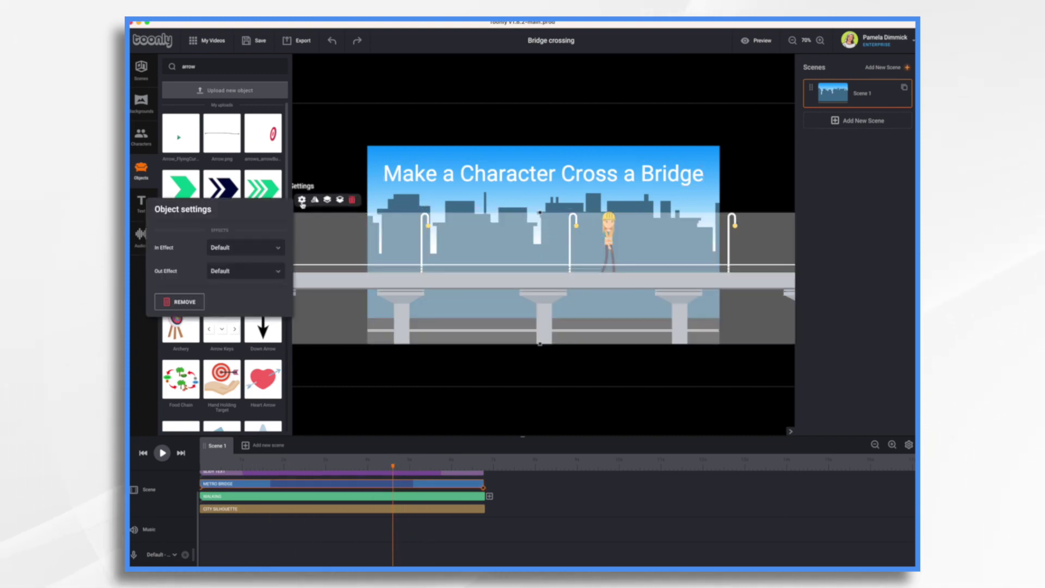
pyautogui.click(254, 251)
pyautogui.click(228, 275)
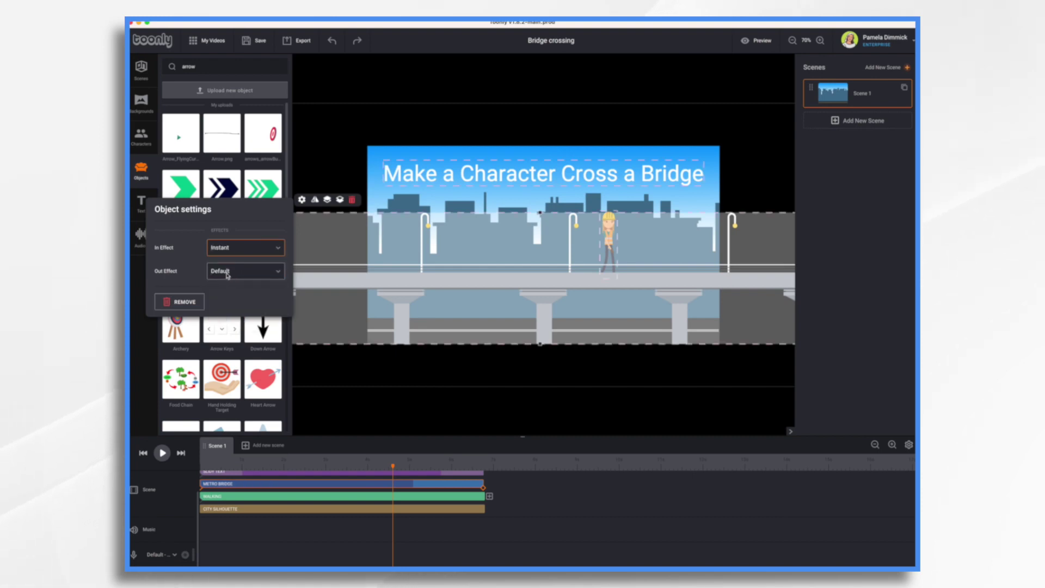
pyautogui.click(229, 276)
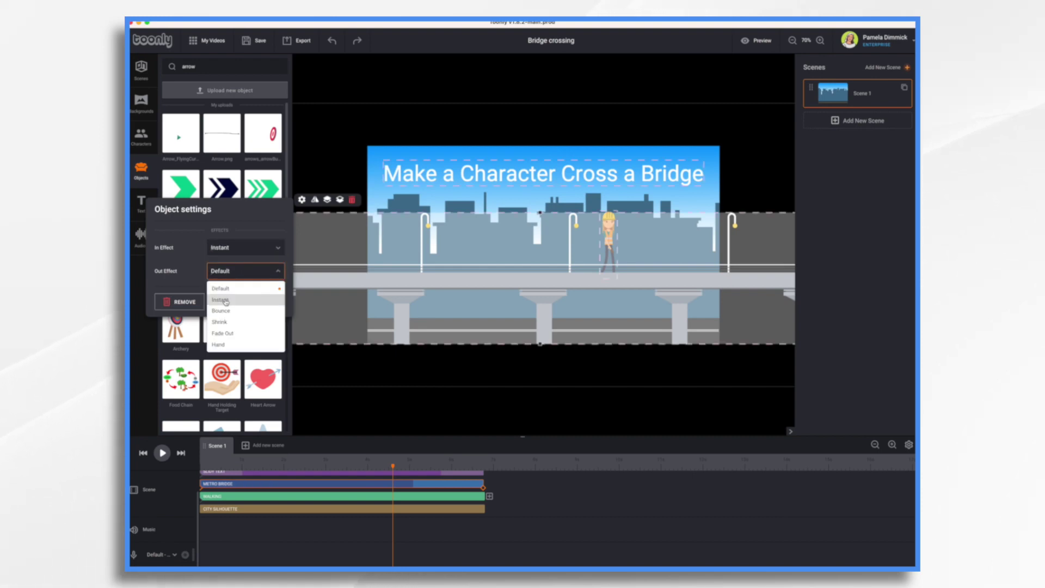
pyautogui.click(226, 300)
pyautogui.click(625, 504)
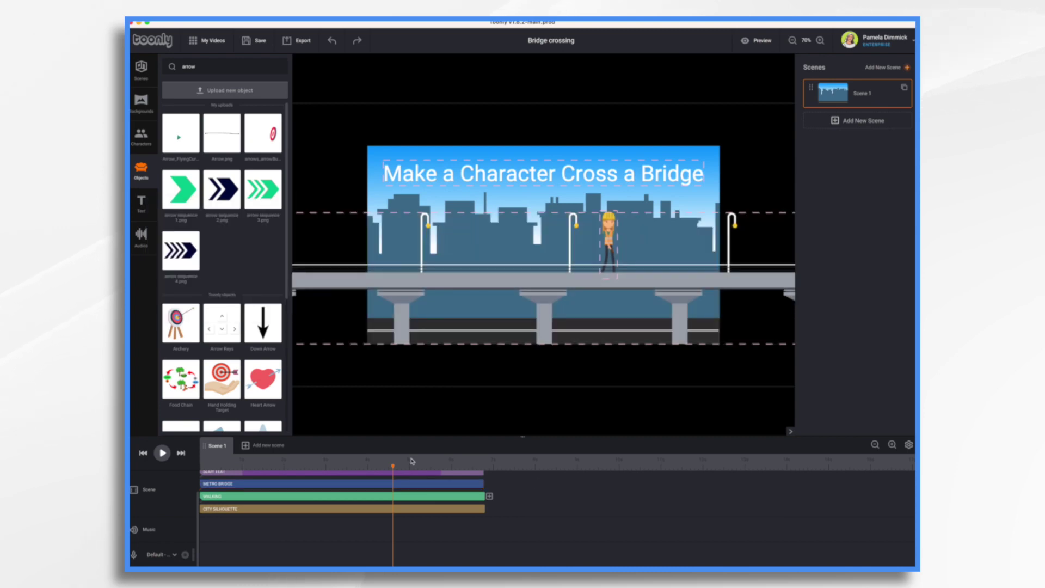
# - Play the scene from the start, then watch the full 6-second preview
pyautogui.click(144, 453)
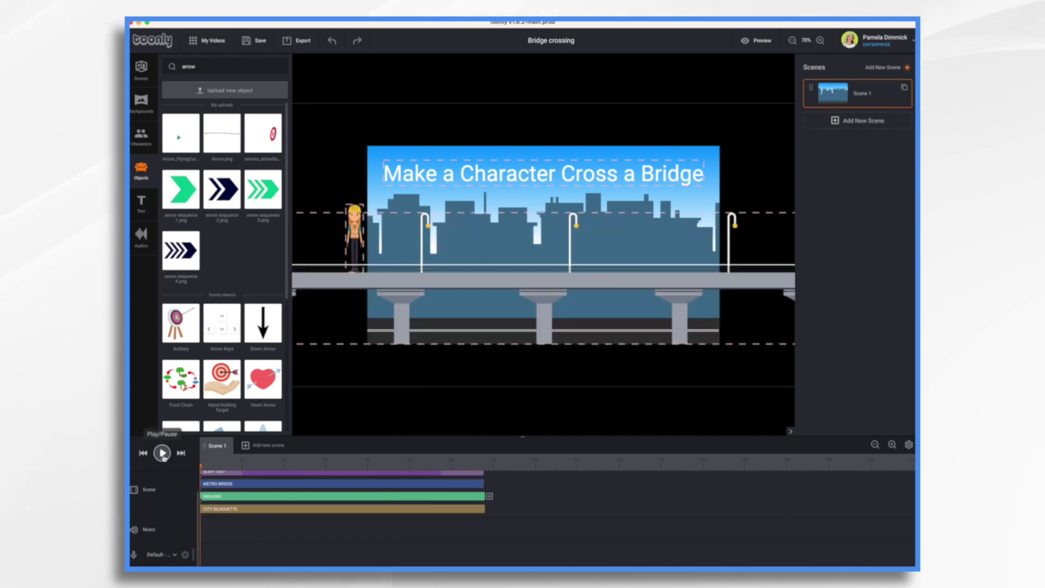
pyautogui.click(162, 454)
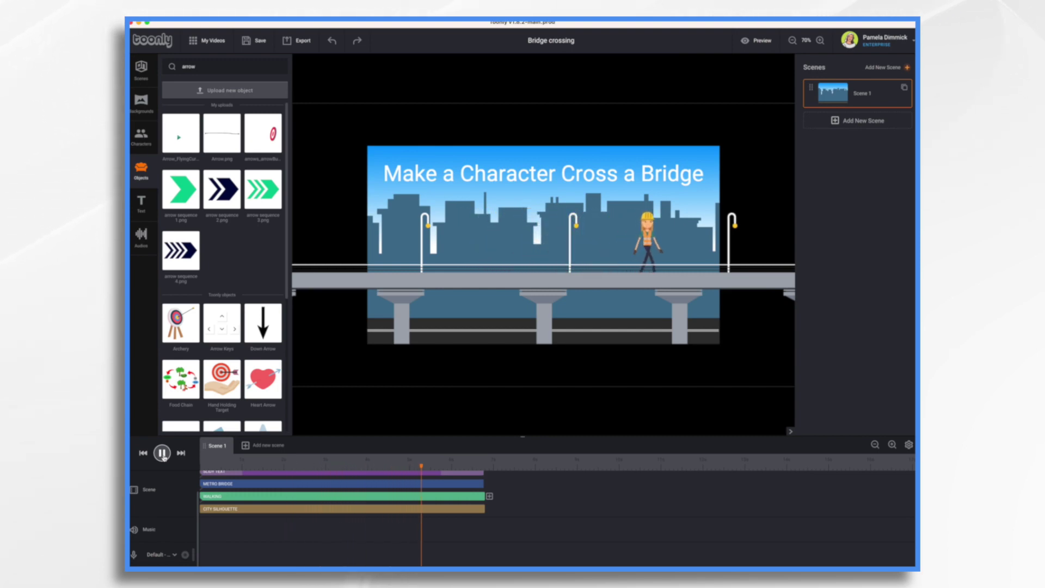
pyautogui.click(758, 41)
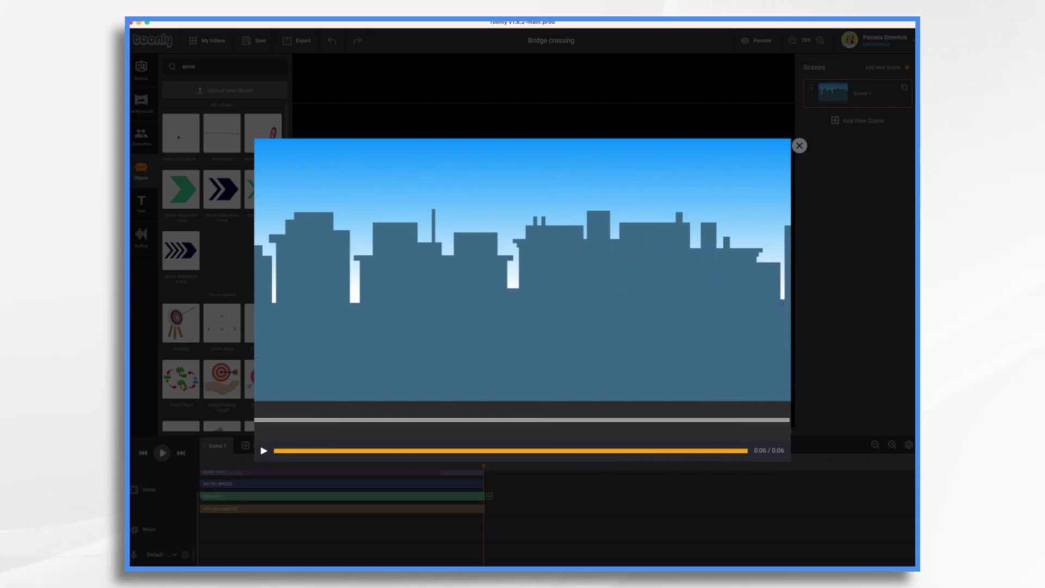
pyautogui.click(800, 146)
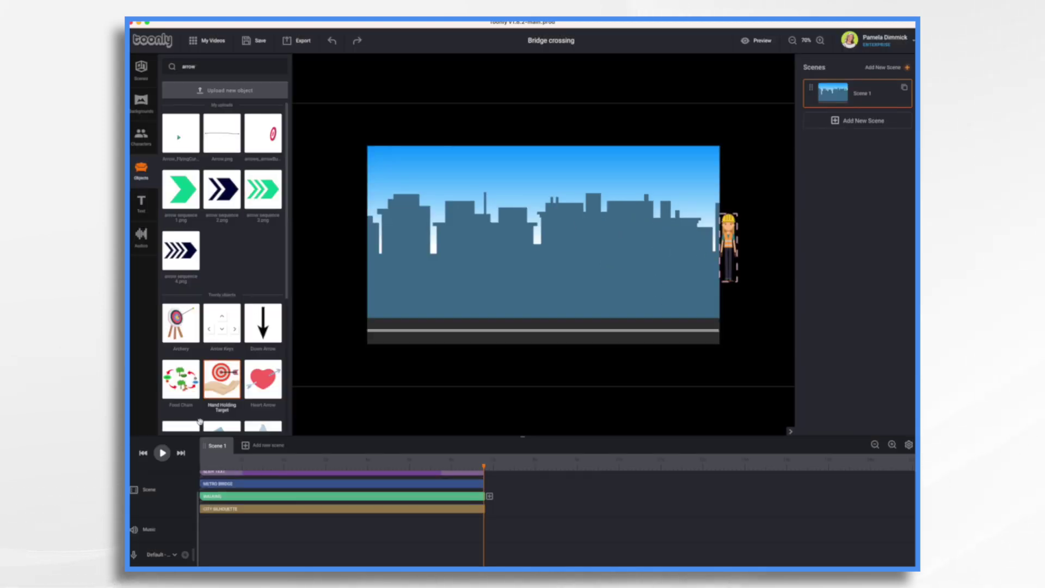
# - Add Scene 2 with the brick-bridge background and position African American Man 3 on the bridge
pyautogui.click(274, 446)
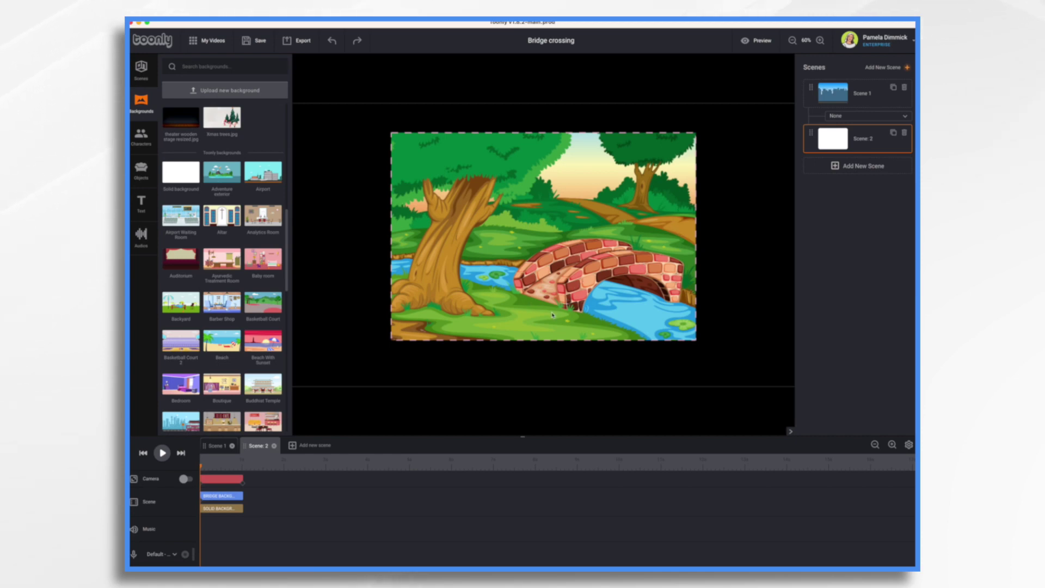
pyautogui.click(144, 137)
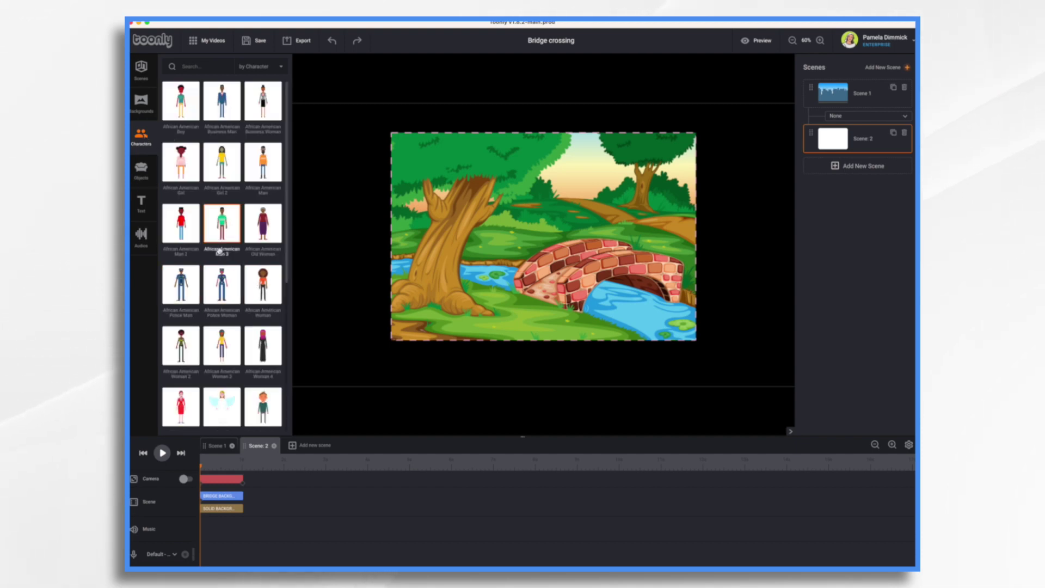
pyautogui.moveTo(219, 229); pyautogui.dragTo(502, 261)
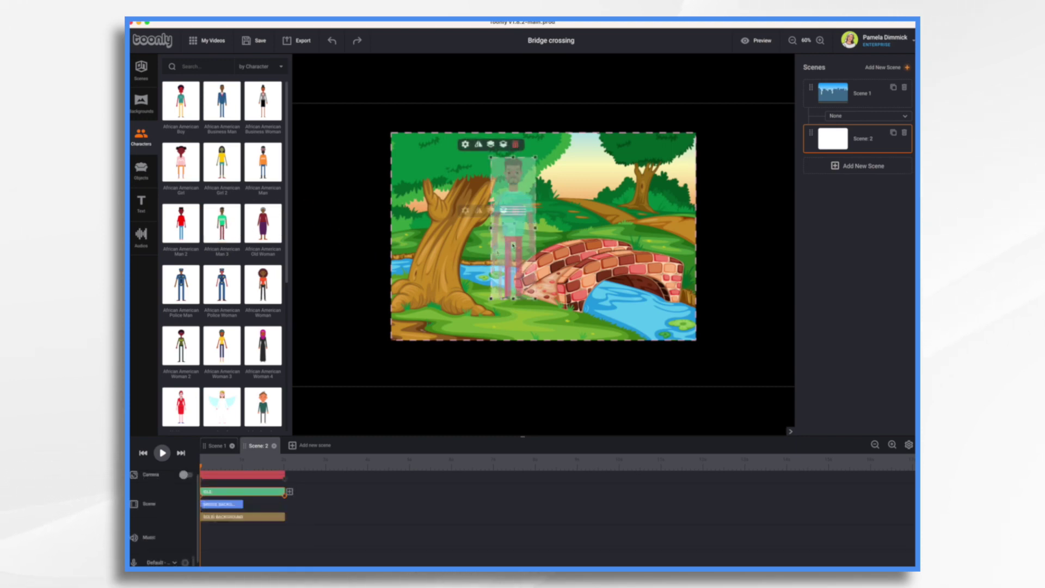
pyautogui.moveTo(528, 231); pyautogui.dragTo(572, 221)
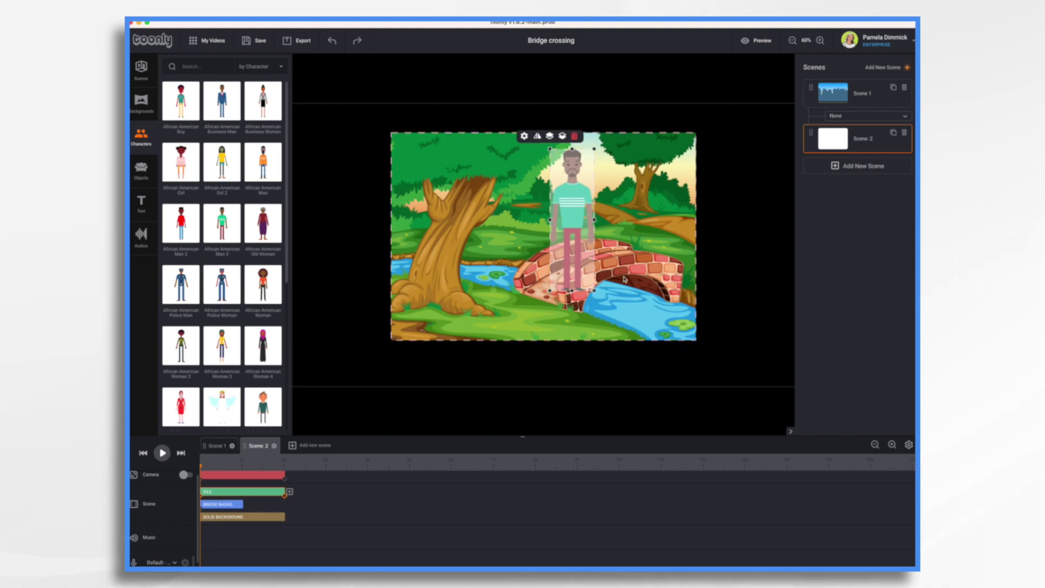
pyautogui.click(592, 276)
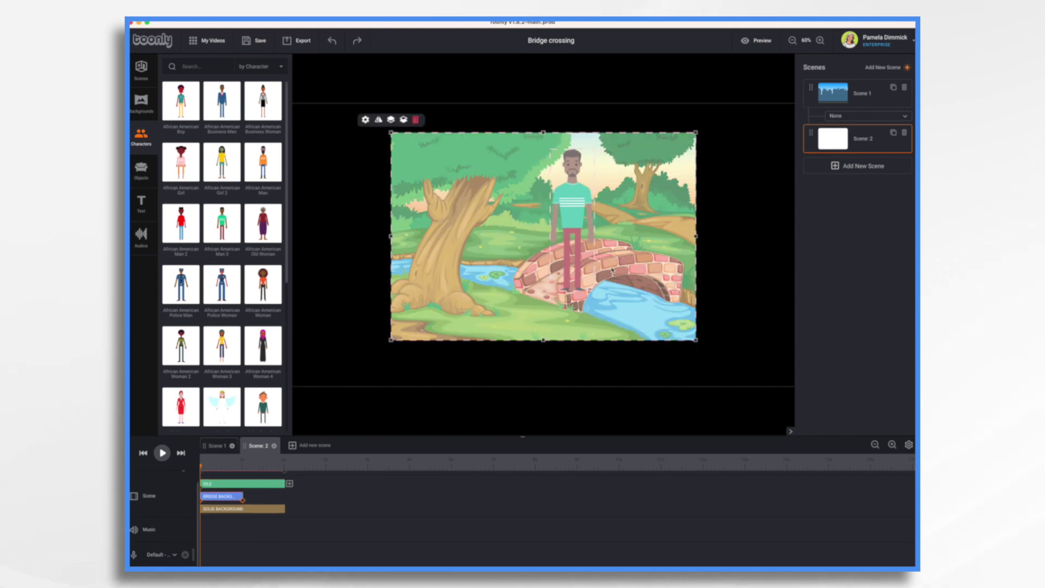
pyautogui.moveTo(576, 218); pyautogui.dragTo(544, 206)
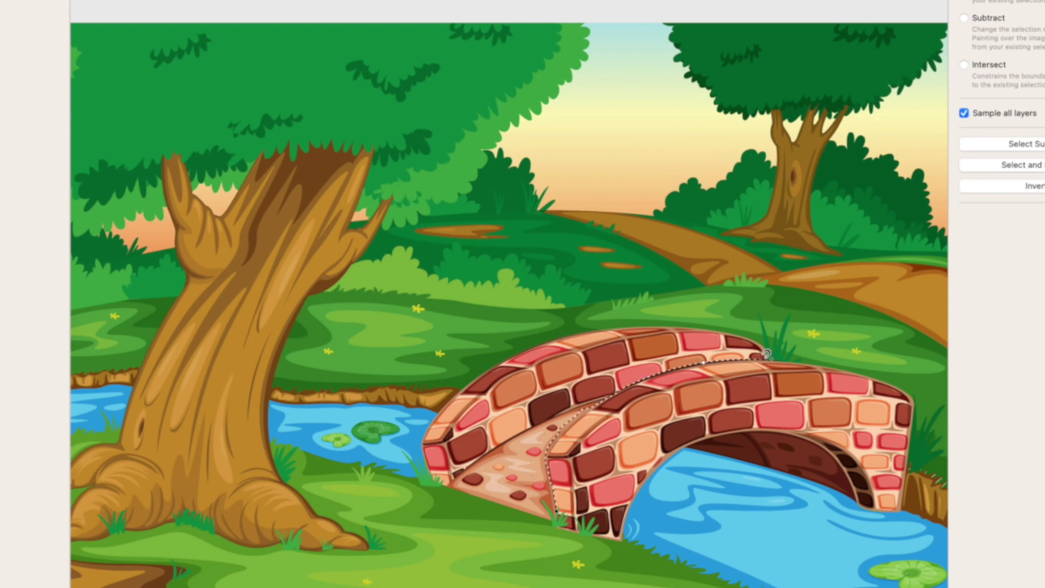
# - Magnetically select the front arch, delete everything else, and export the cutout as a PNG
pyautogui.moveTo(766, 354)
pyautogui.mouseDown()
pyautogui.moveTo(873, 372)
pyautogui.moveTo(920, 392)
pyautogui.moveTo(909, 506)
pyautogui.moveTo(864, 499)
pyautogui.moveTo(842, 460)
pyautogui.moveTo(795, 432)
pyautogui.moveTo(722, 431)
pyautogui.moveTo(752, 423)
pyautogui.moveTo(689, 445)
pyautogui.moveTo(624, 537)
pyautogui.moveTo(584, 527)
pyautogui.moveTo(565, 506)
pyautogui.mouseUp()
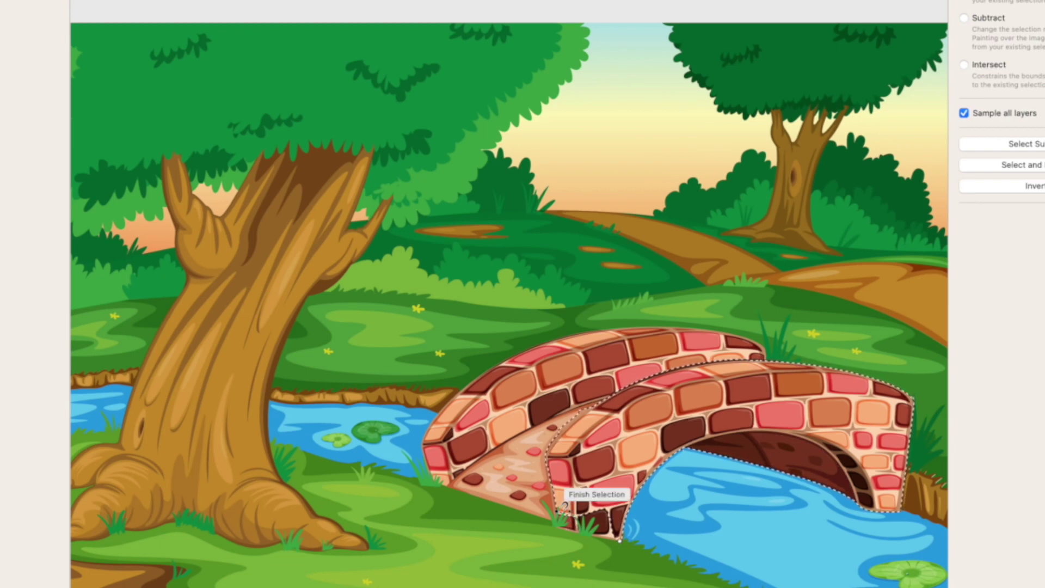
pyautogui.click(564, 506)
pyautogui.click(1031, 186)
pyautogui.press('Delete')
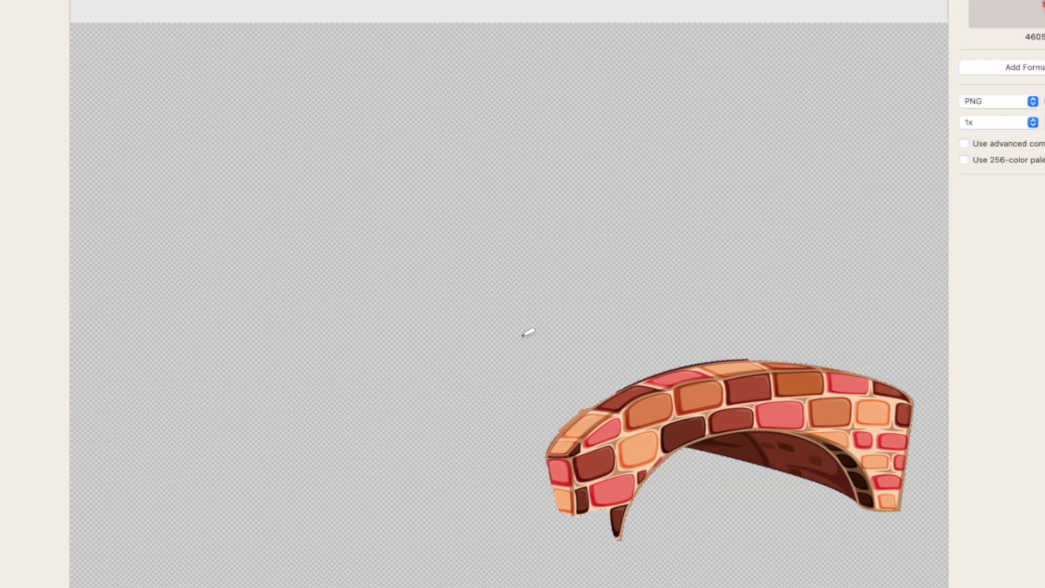
pyautogui.press('super+shift+e')
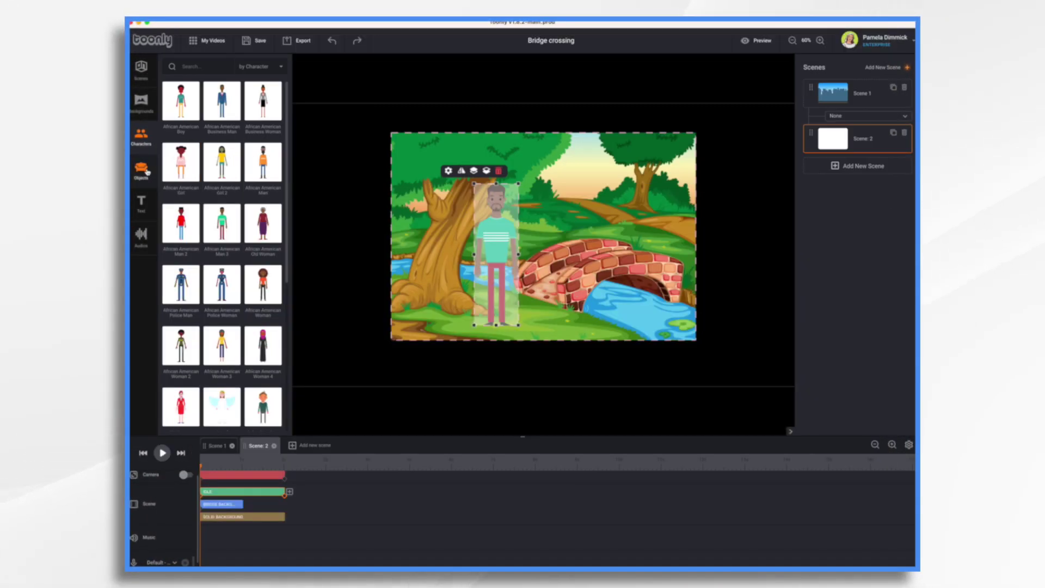
# - Upload Bridge.png as a new object in Toonly's Objects library
pyautogui.click(146, 172)
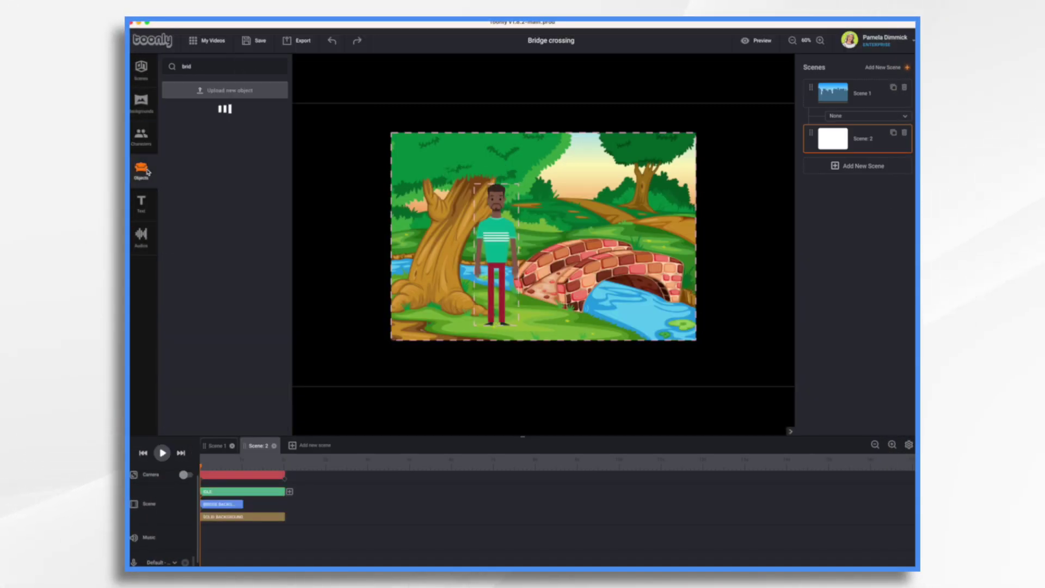
pyautogui.click(257, 93)
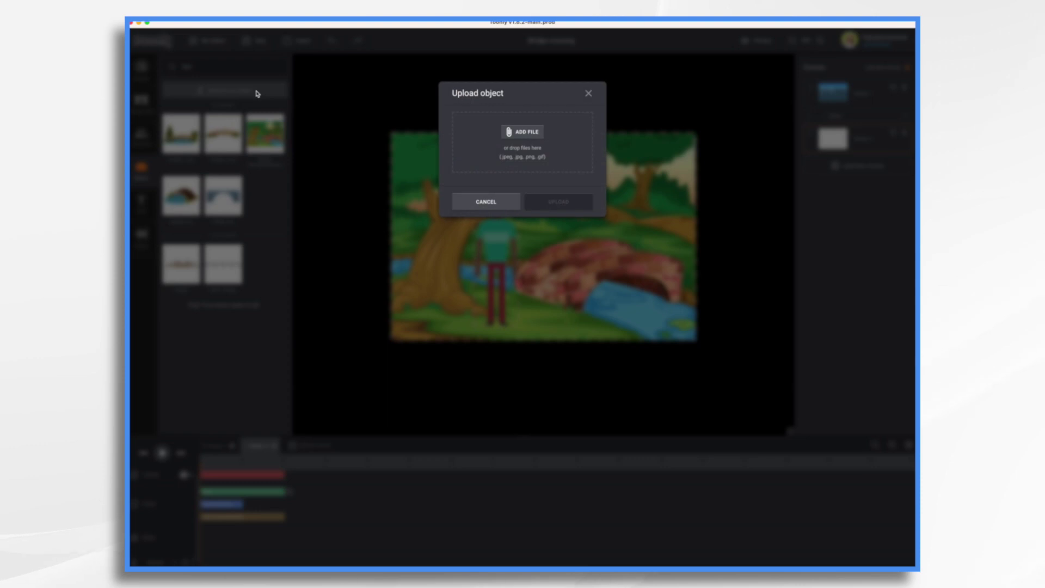
pyautogui.click(531, 133)
pyautogui.click(453, 303)
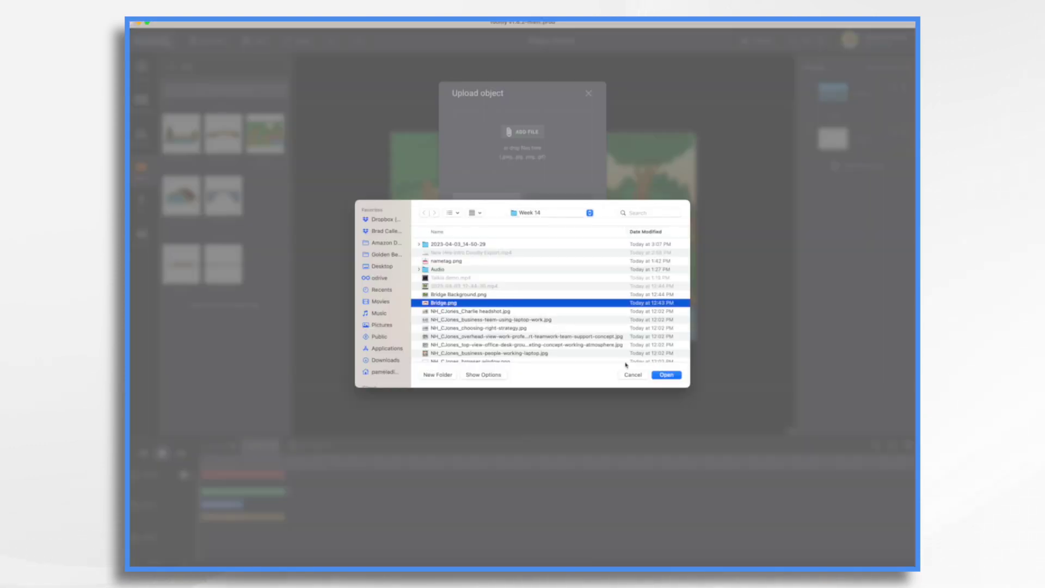
pyautogui.click(667, 375)
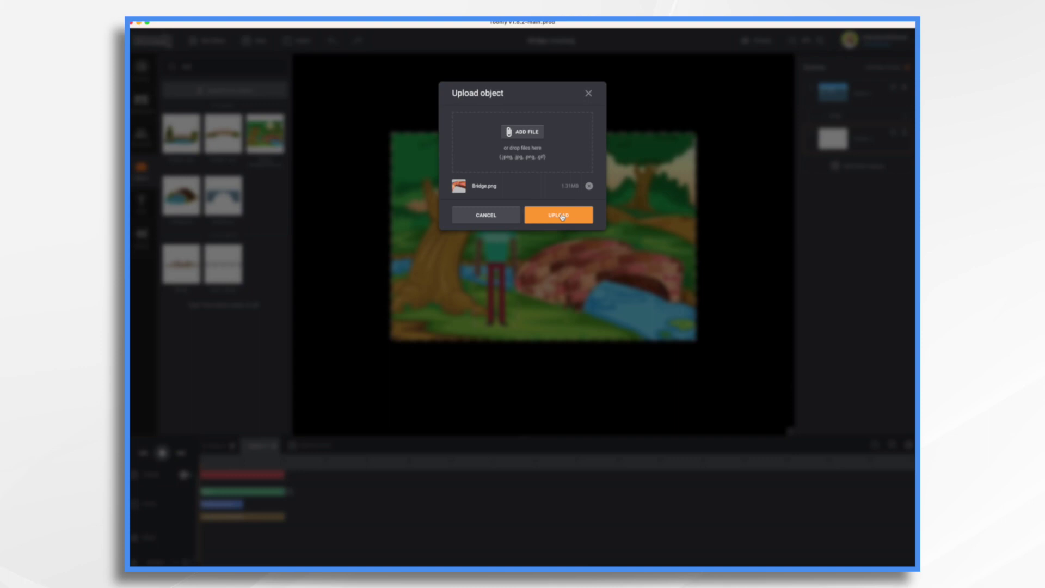
pyautogui.click(500, 206)
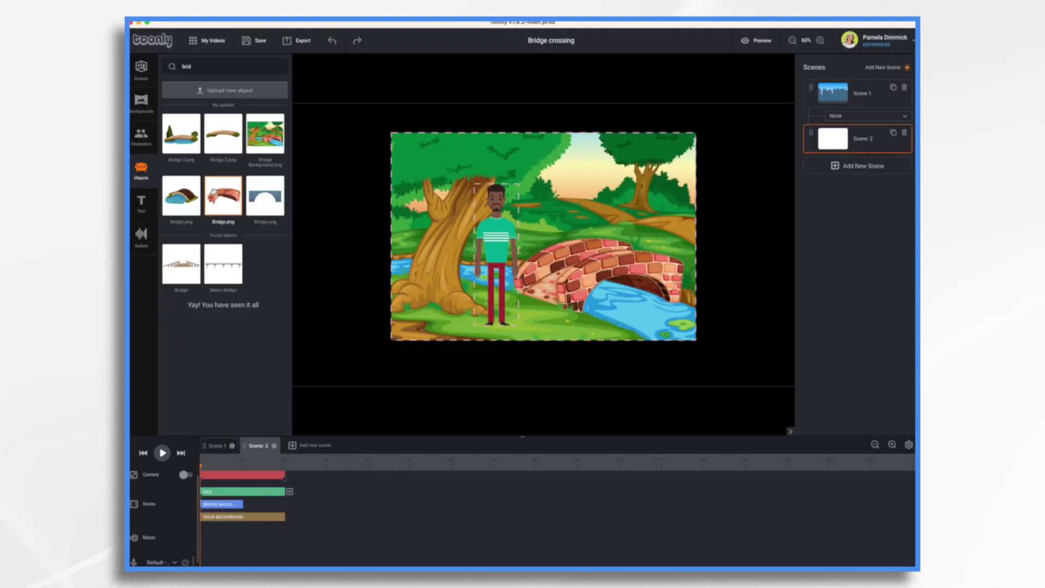
# - Place Bridge.png in Scene 2, shrinking and moving it over the painted bridge
pyautogui.moveTo(217, 197); pyautogui.dragTo(587, 282)
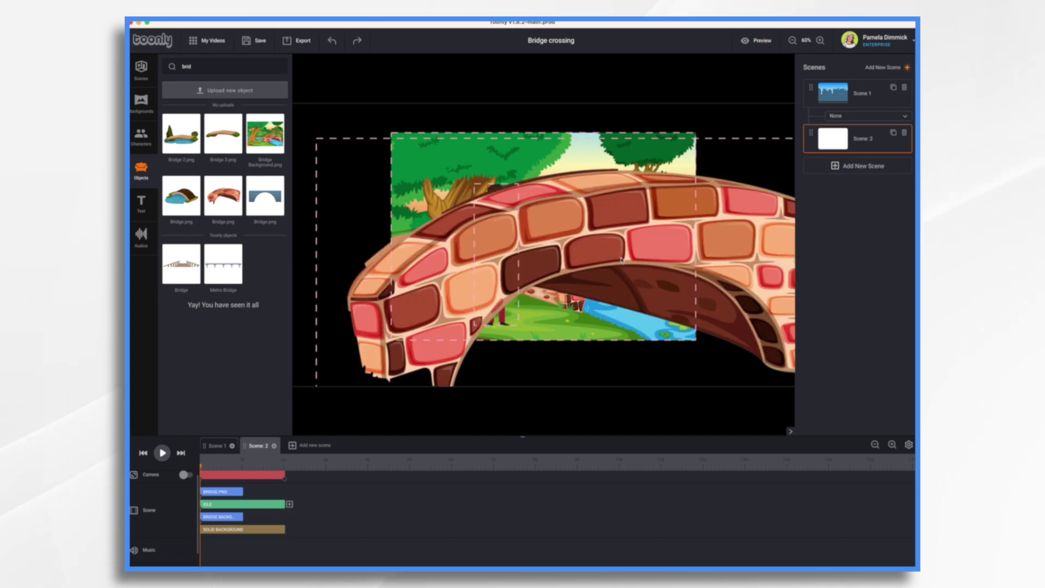
pyautogui.click(609, 248)
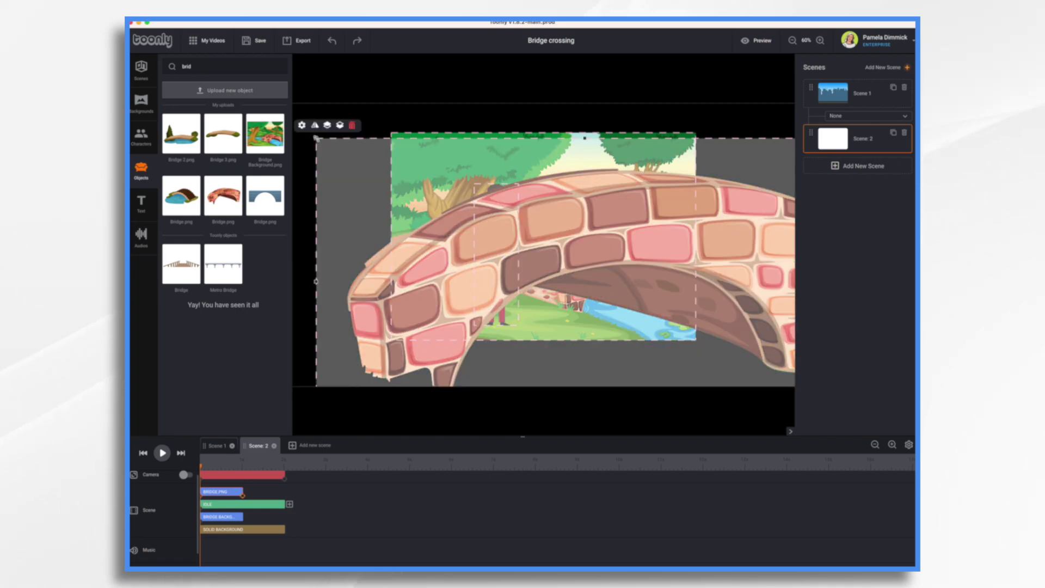
pyautogui.moveTo(316, 138); pyautogui.dragTo(634, 326)
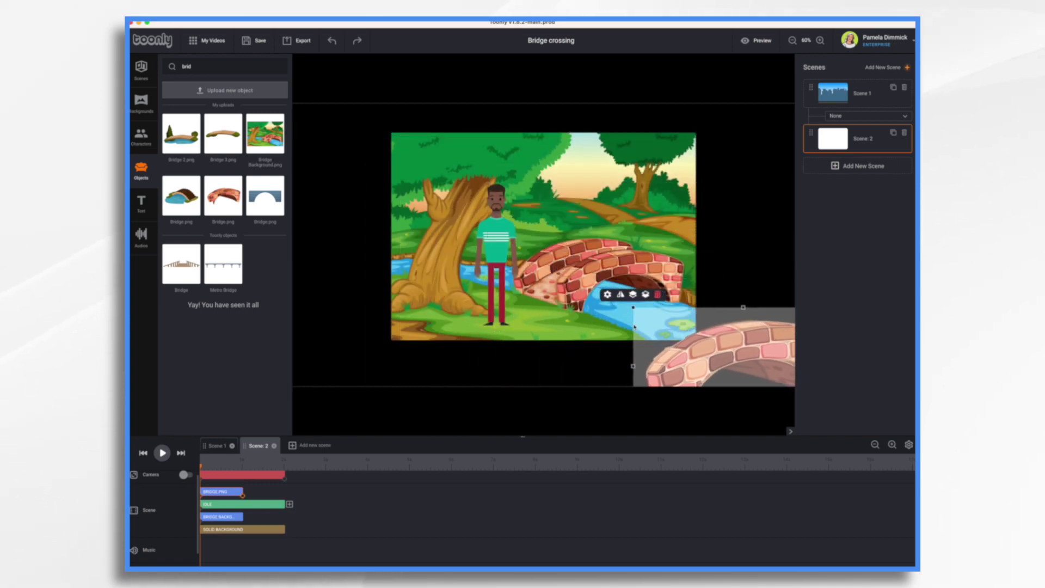
pyautogui.moveTo(729, 341); pyautogui.dragTo(630, 255)
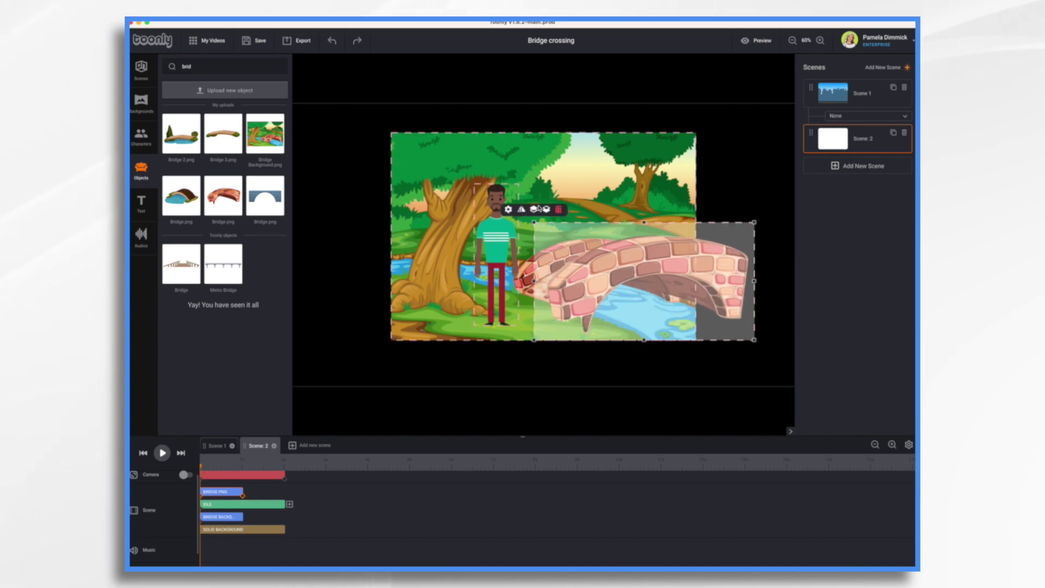
pyautogui.moveTo(534, 222); pyautogui.dragTo(599, 257)
pyautogui.moveTo(670, 285); pyautogui.dragTo(618, 265)
# - Fine-tune the arch to match the painted bridge, then move the character up onto the bridge
pyautogui.moveTo(548, 316); pyautogui.dragTo(552, 318)
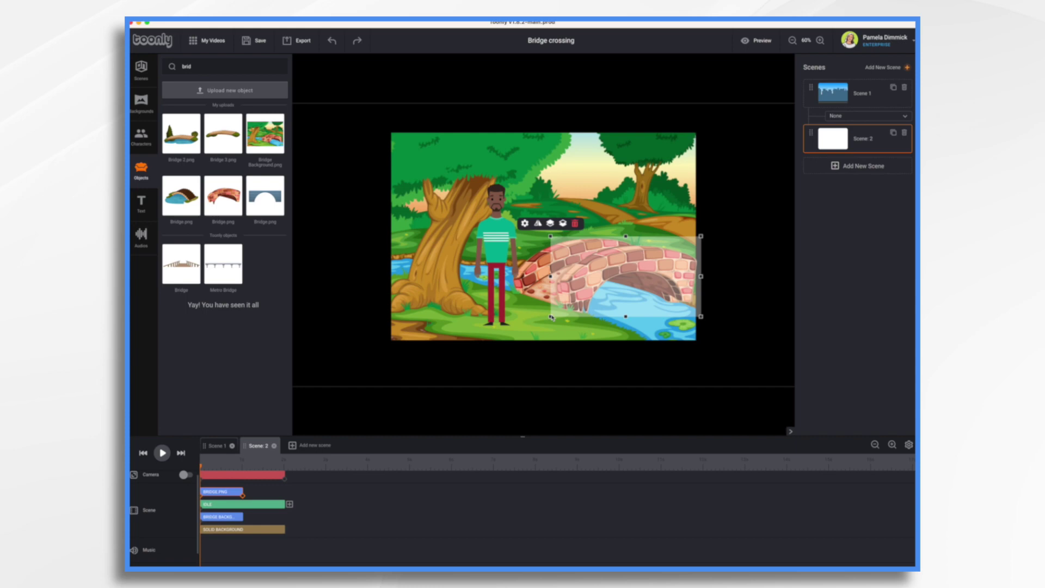
pyautogui.moveTo(619, 286); pyautogui.dragTo(613, 287)
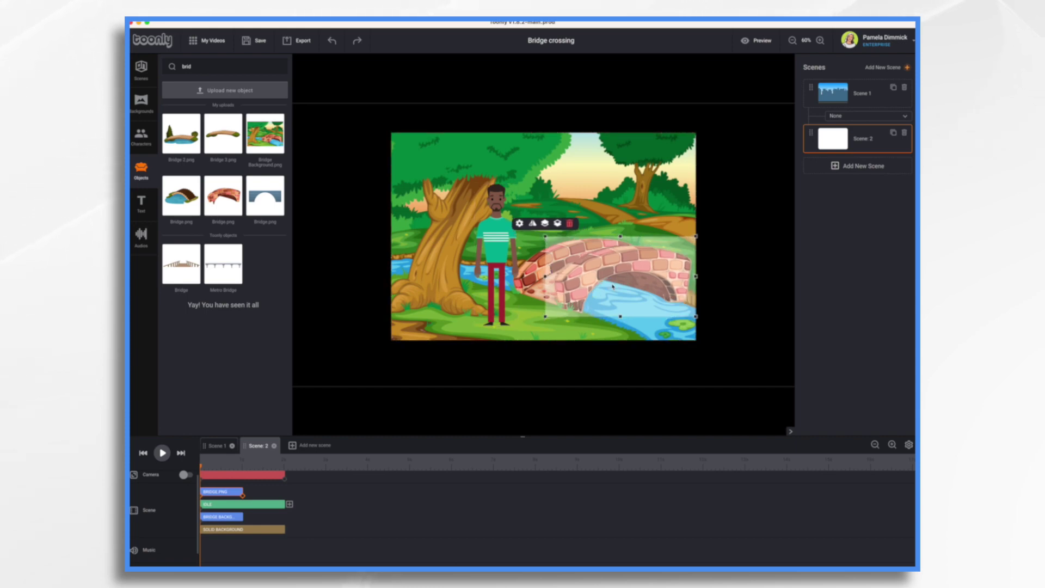
pyautogui.moveTo(696, 315); pyautogui.dragTo(690, 314)
pyautogui.moveTo(627, 259); pyautogui.dragTo(628, 259)
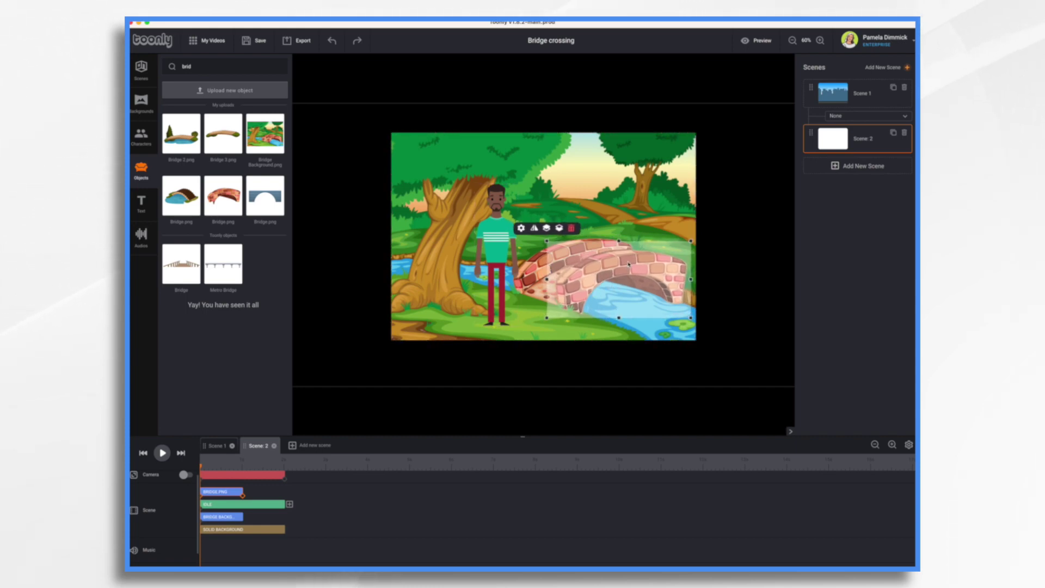
pyautogui.click(783, 251)
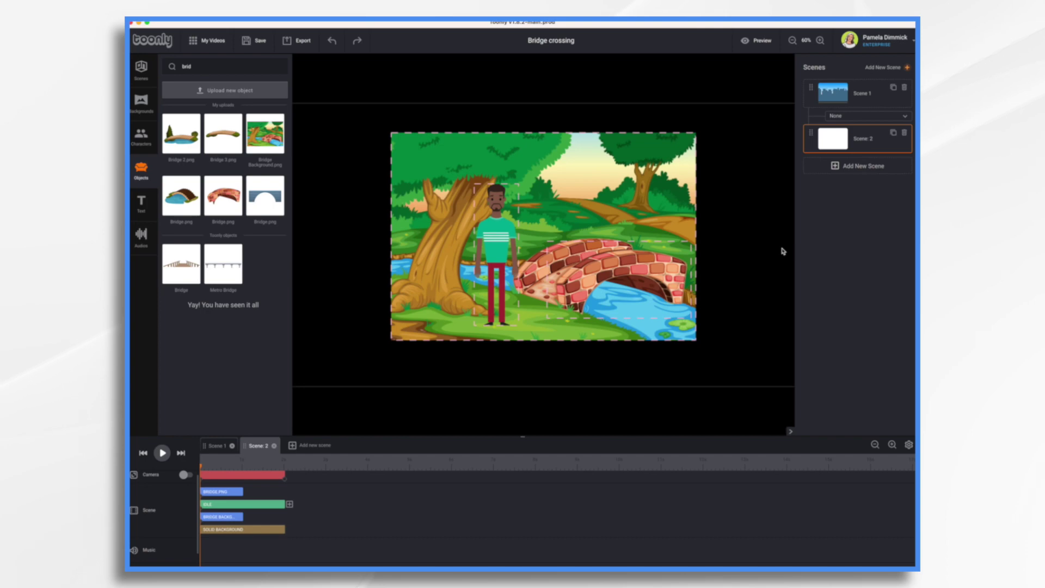
pyautogui.moveTo(495, 249); pyautogui.dragTo(539, 241)
# - Set the bridge cutout's entrance and exit effects to appear and exit instantly
pyautogui.doubleClick(528, 242)
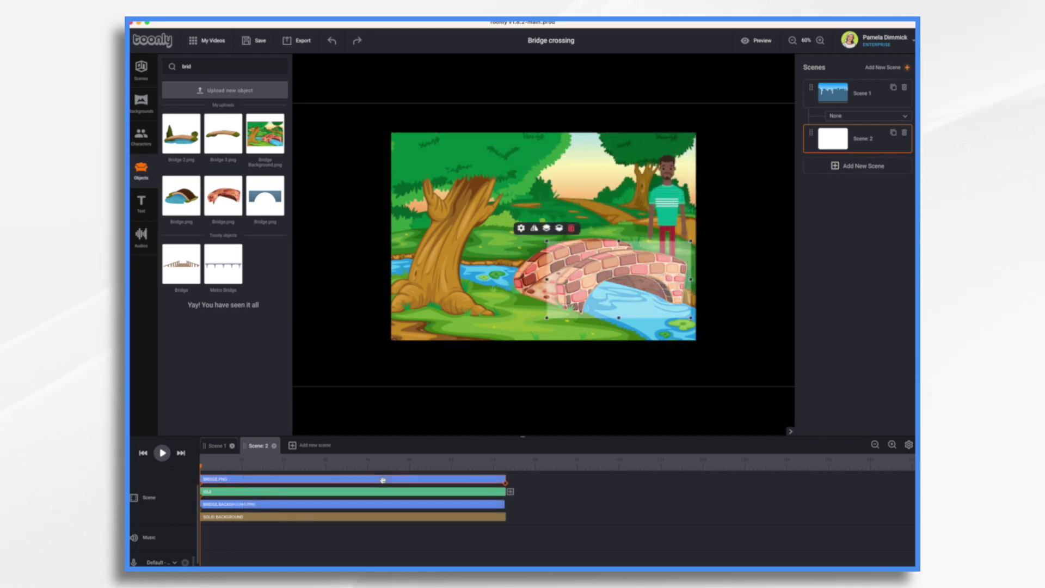
pyautogui.click(479, 413)
pyautogui.click(478, 428)
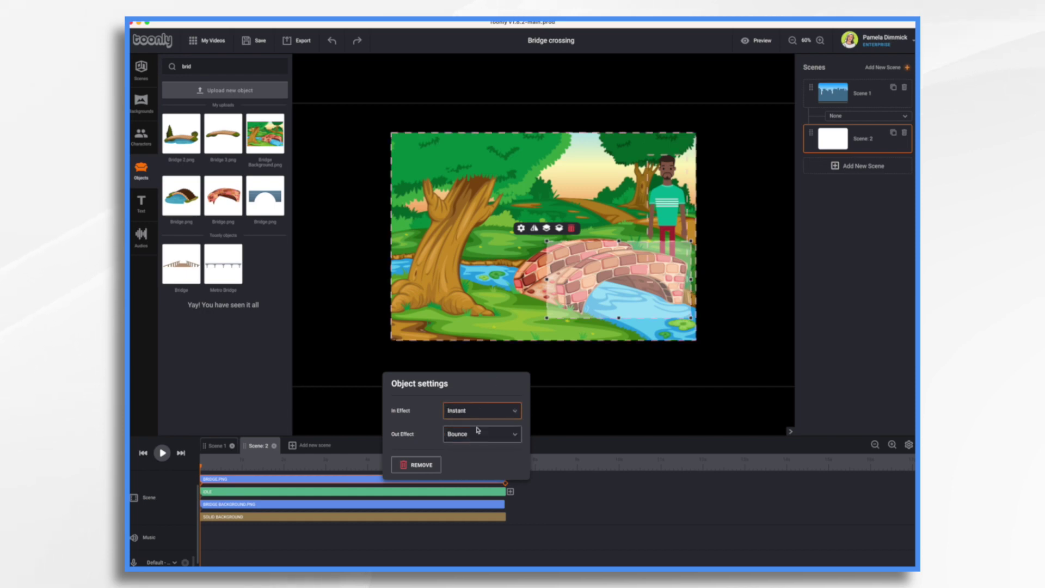
pyautogui.click(478, 434)
pyautogui.click(469, 452)
pyautogui.click(562, 506)
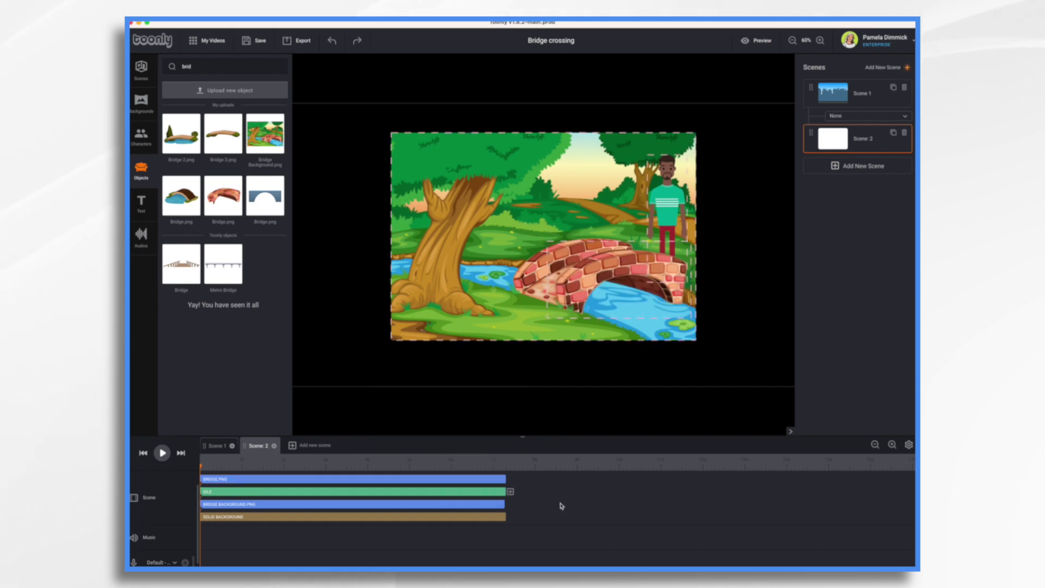
# - Check the character's animation settings and the bridge background's entry effect options, changing nothing
pyautogui.click(424, 492)
pyautogui.click(621, 141)
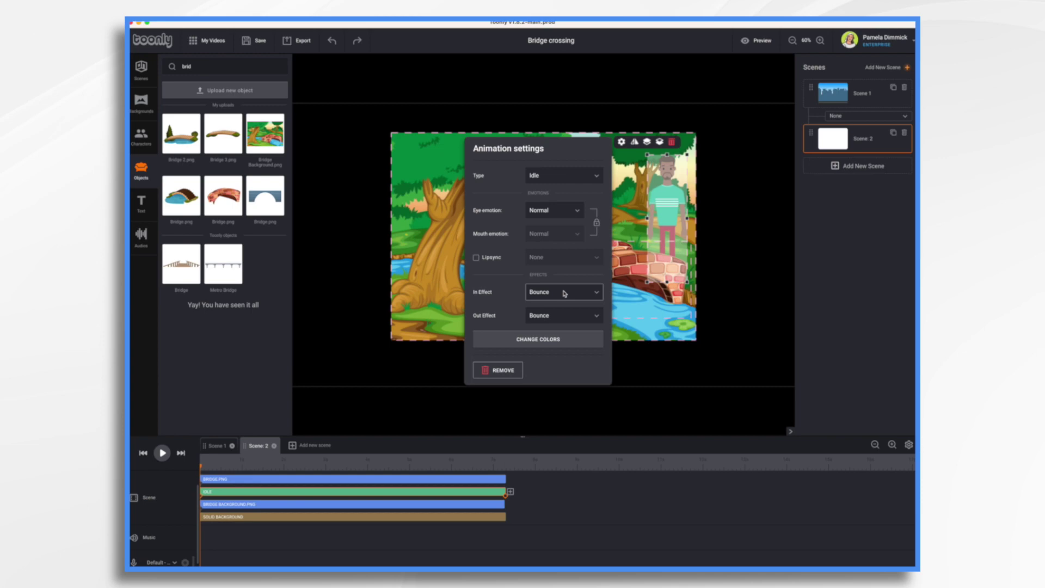
pyautogui.click(479, 503)
pyautogui.click(366, 120)
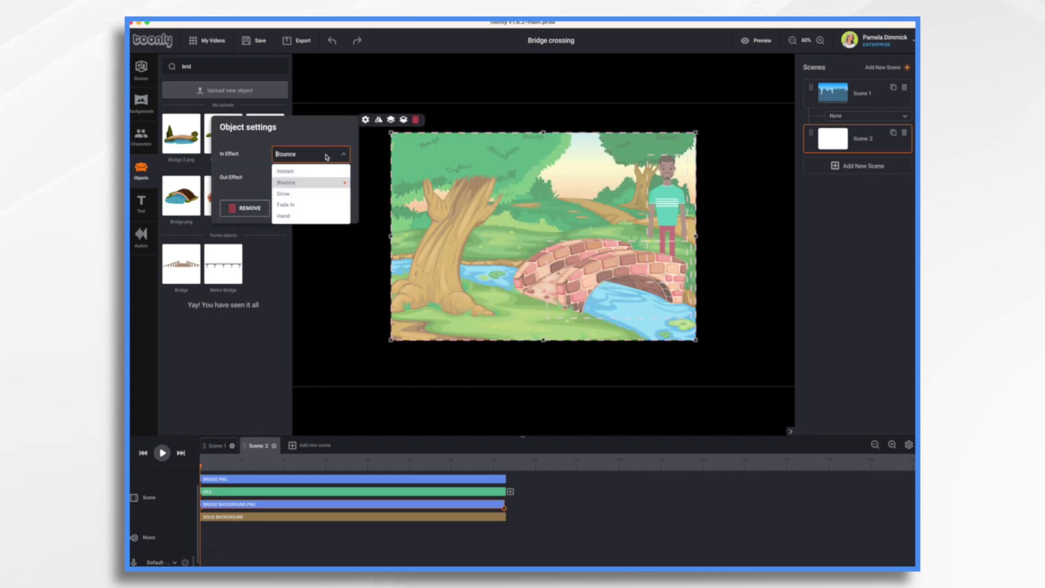
pyautogui.click(346, 364)
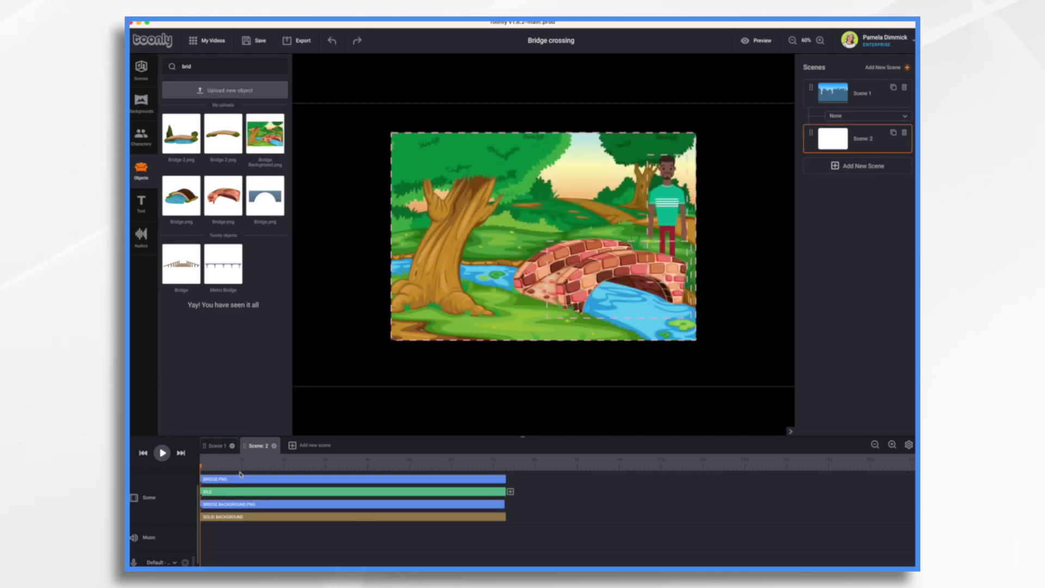
# - Change the bridge-scene character's animation type from Idle to Walking
pyautogui.click(226, 492)
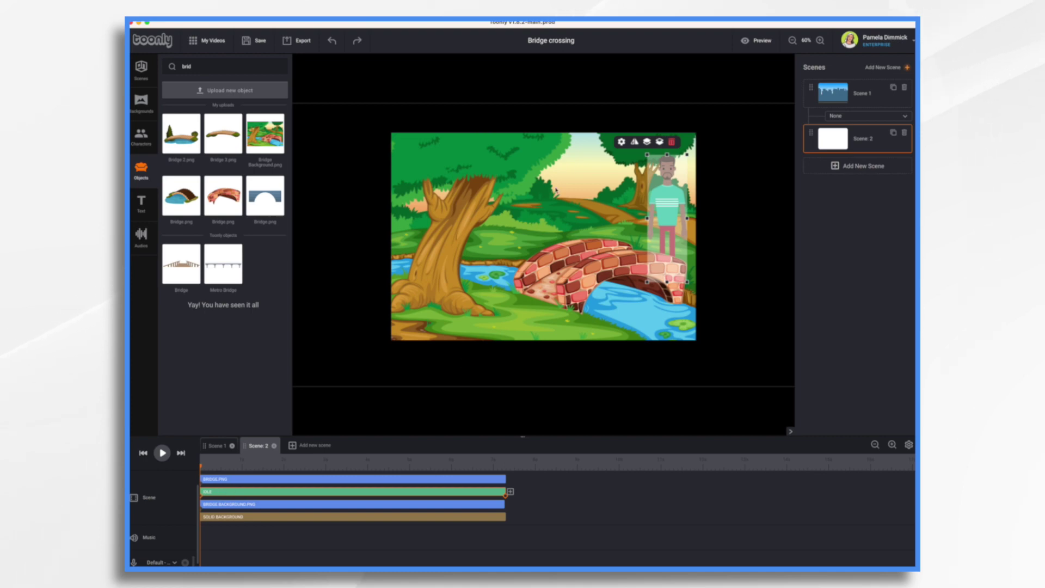
pyautogui.click(622, 143)
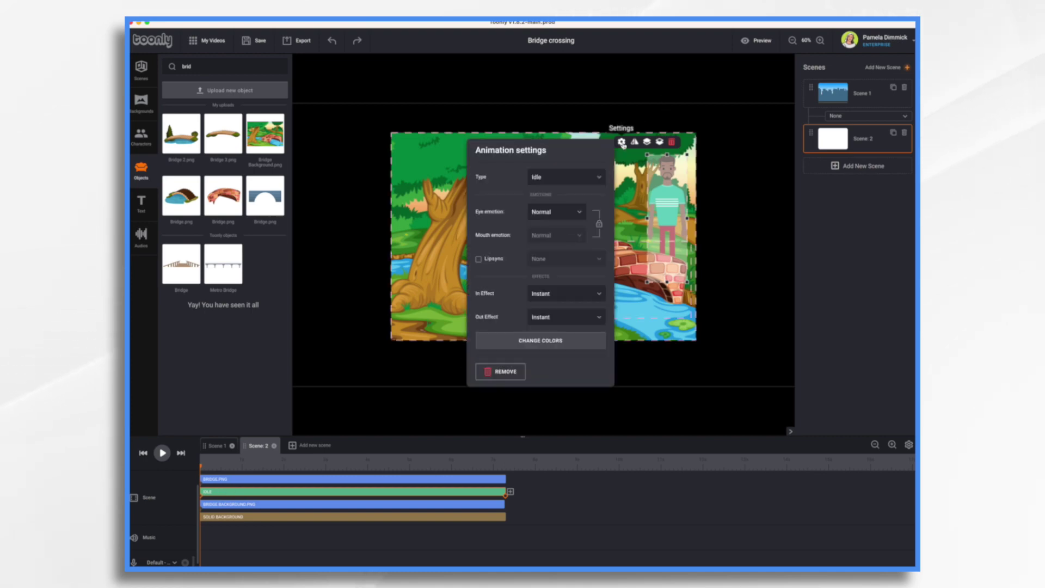
pyautogui.click(565, 180)
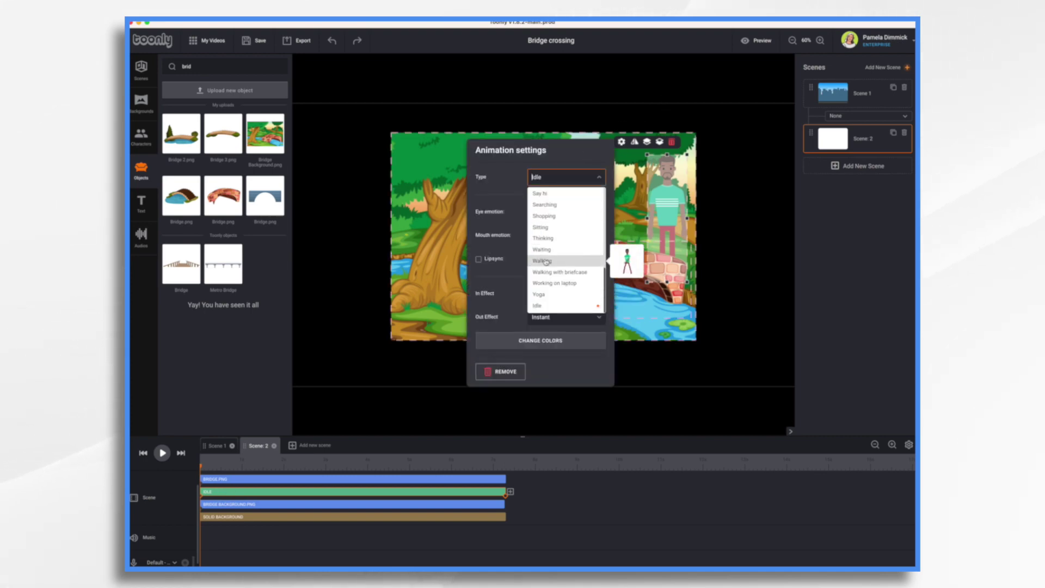
pyautogui.click(626, 262)
pyautogui.click(693, 415)
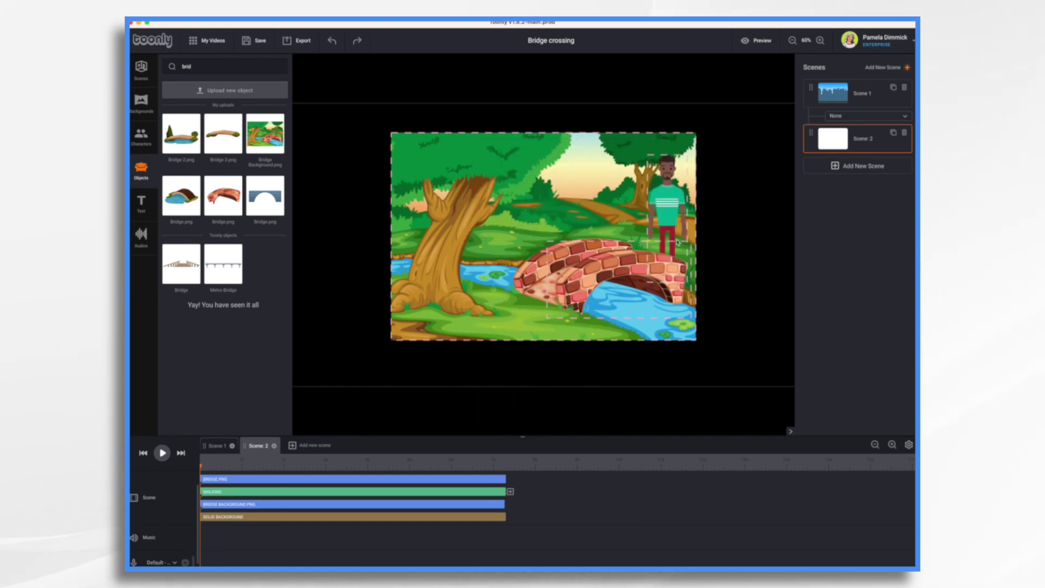
# - Move the character left of the bridge at the WALKING clip's end, then scrub to check the walk
pyautogui.click(201, 495)
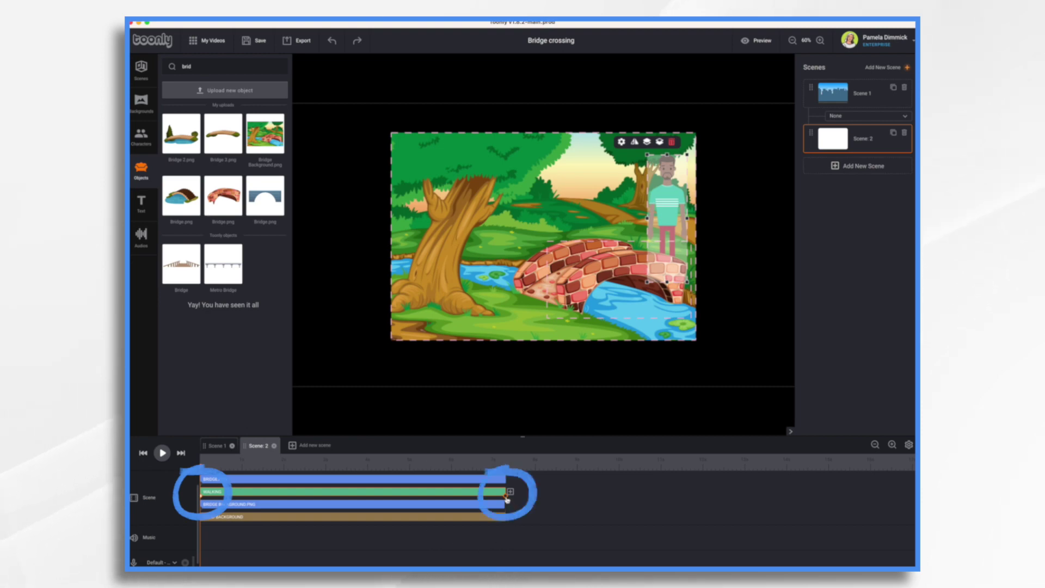
pyautogui.click(506, 496)
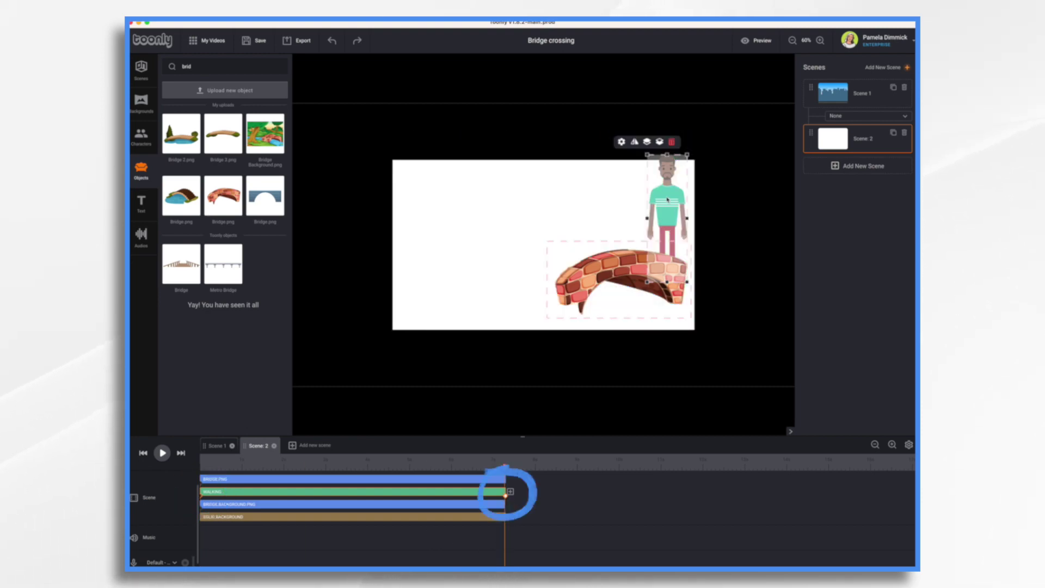
pyautogui.moveTo(668, 200); pyautogui.dragTo(532, 229)
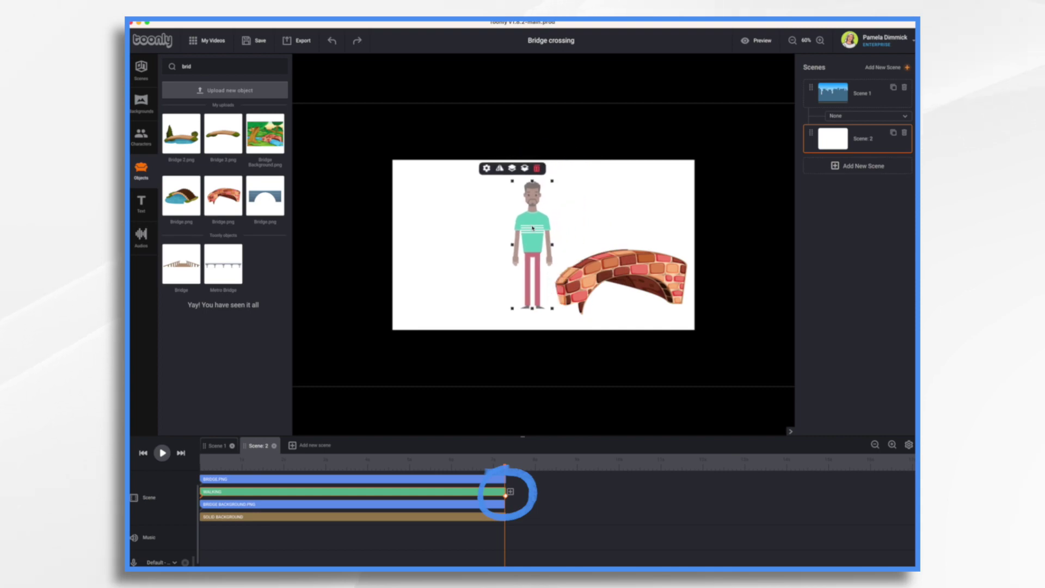
pyautogui.moveTo(505, 495); pyautogui.dragTo(187, 500)
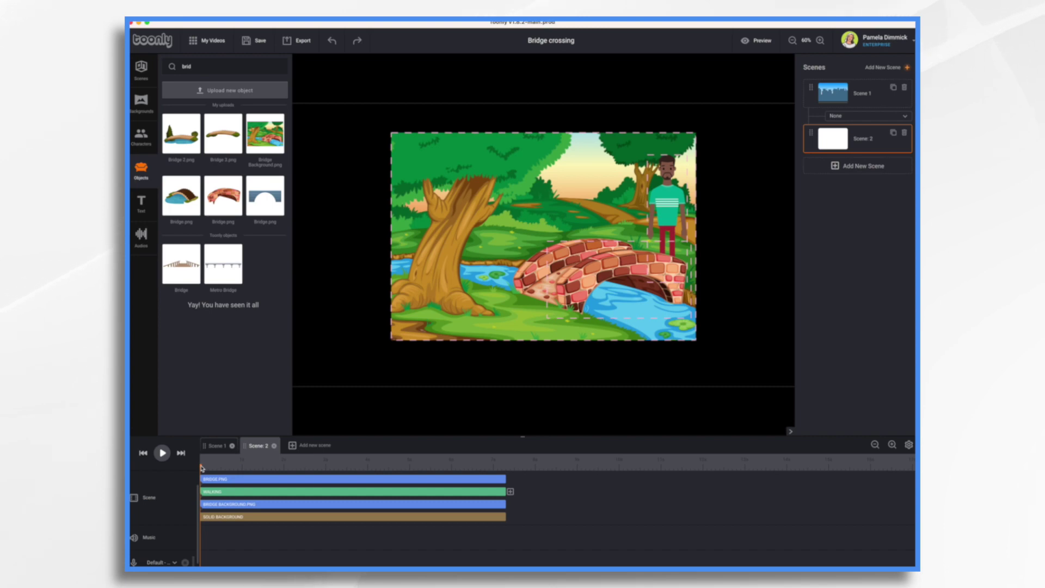
pyautogui.moveTo(201, 468); pyautogui.dragTo(311, 493)
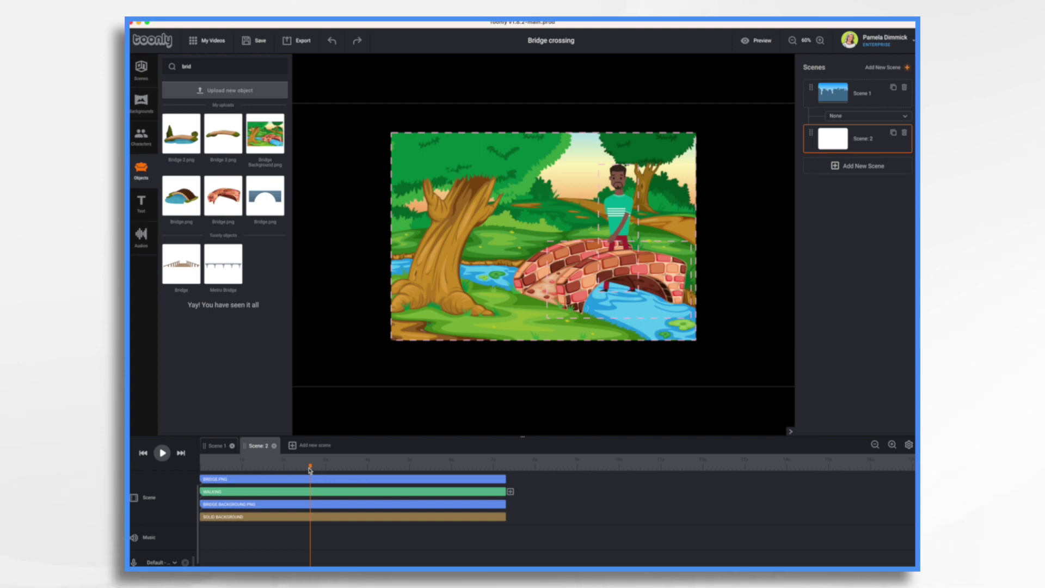
# - Place the character on the bridge's apex at the walk's end, then scrub back to review
pyautogui.moveTo(310, 471)
pyautogui.mouseDown()
pyautogui.moveTo(259, 471)
pyautogui.moveTo(317, 472)
pyautogui.mouseUp()
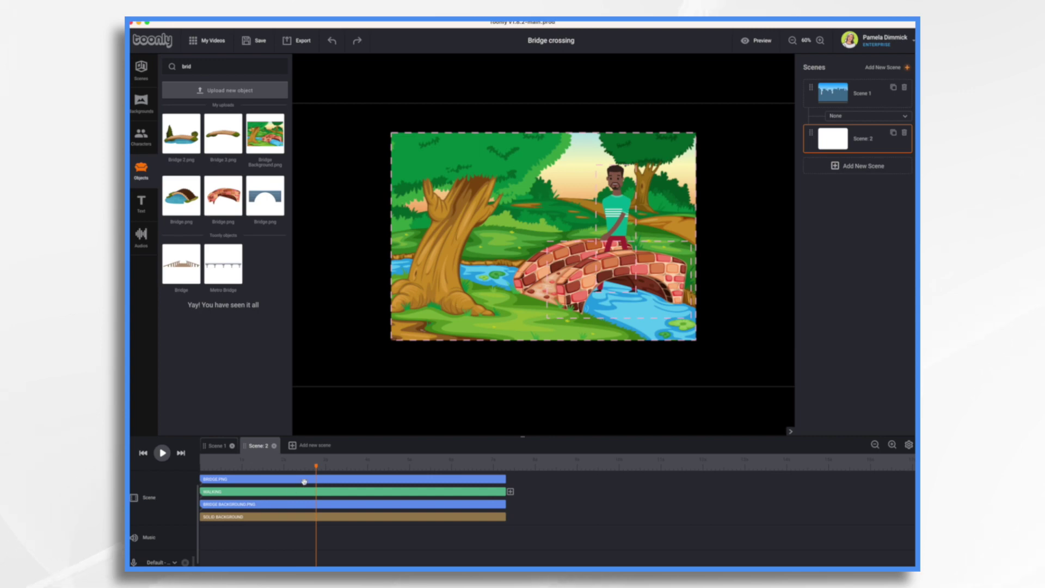
pyautogui.click(463, 492)
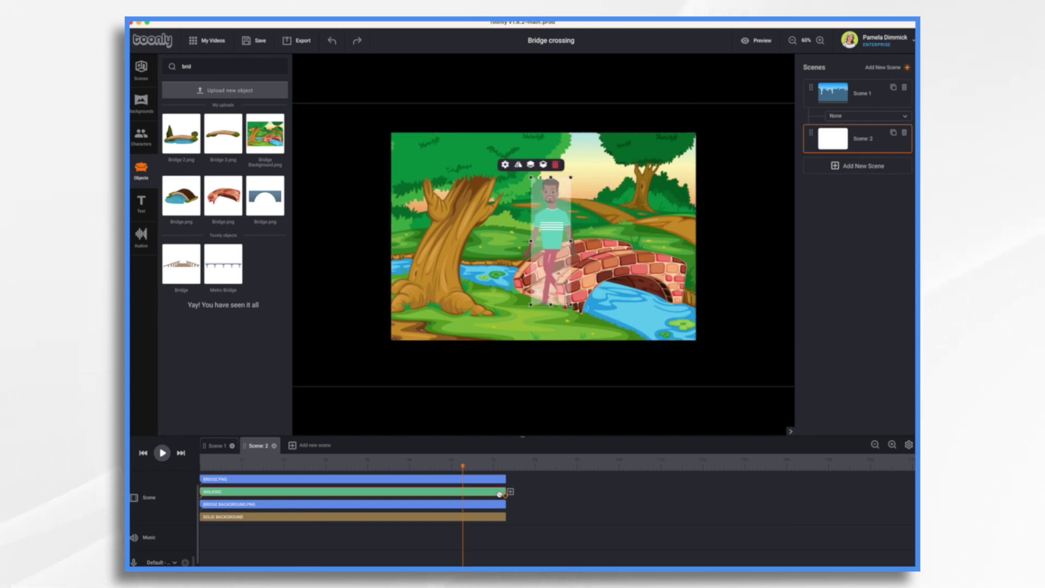
pyautogui.click(505, 467)
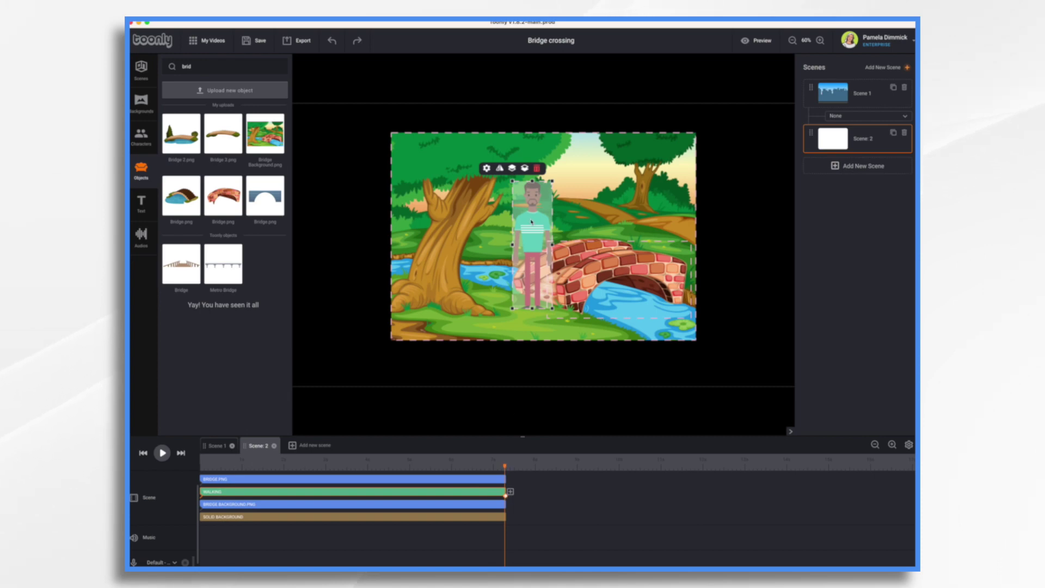
pyautogui.moveTo(531, 227); pyautogui.dragTo(600, 182)
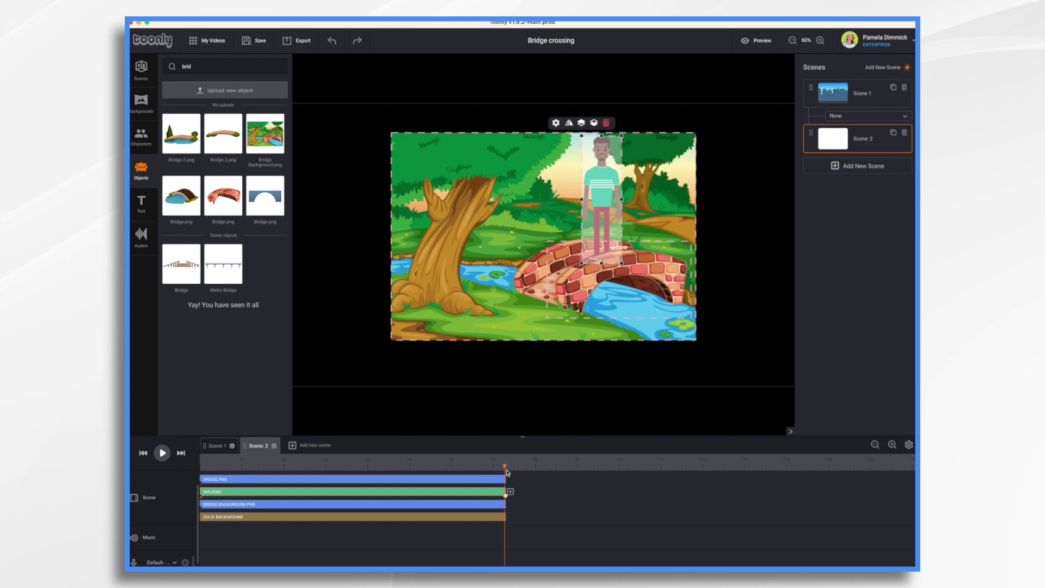
pyautogui.moveTo(505, 468)
pyautogui.mouseDown()
pyautogui.moveTo(252, 472)
pyautogui.moveTo(200, 483)
pyautogui.moveTo(201, 491)
pyautogui.moveTo(516, 482)
pyautogui.moveTo(491, 482)
pyautogui.mouseUp()
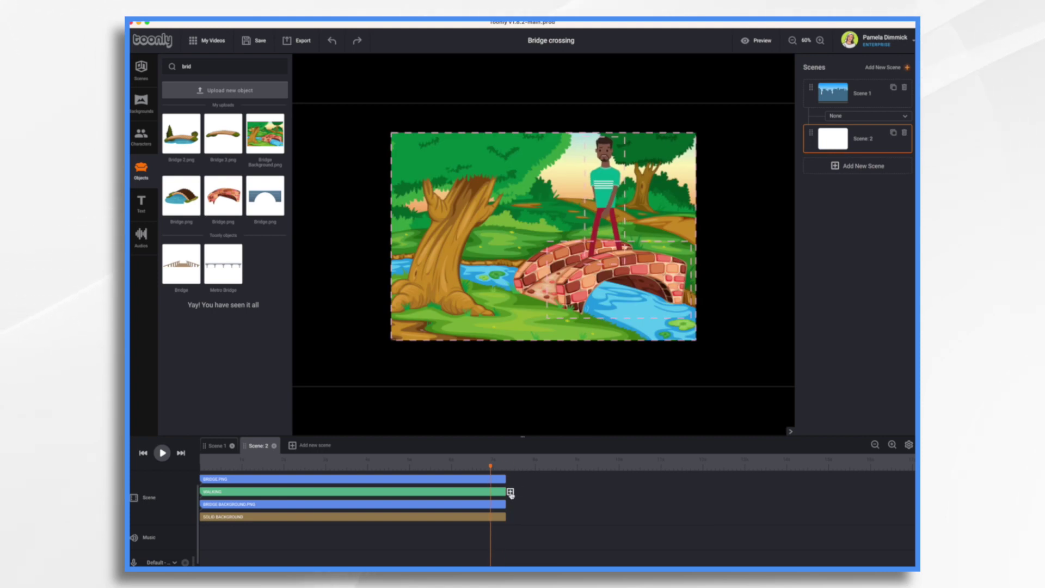
# - Add a second Walking animation after the first WALKING clip
pyautogui.click(510, 492)
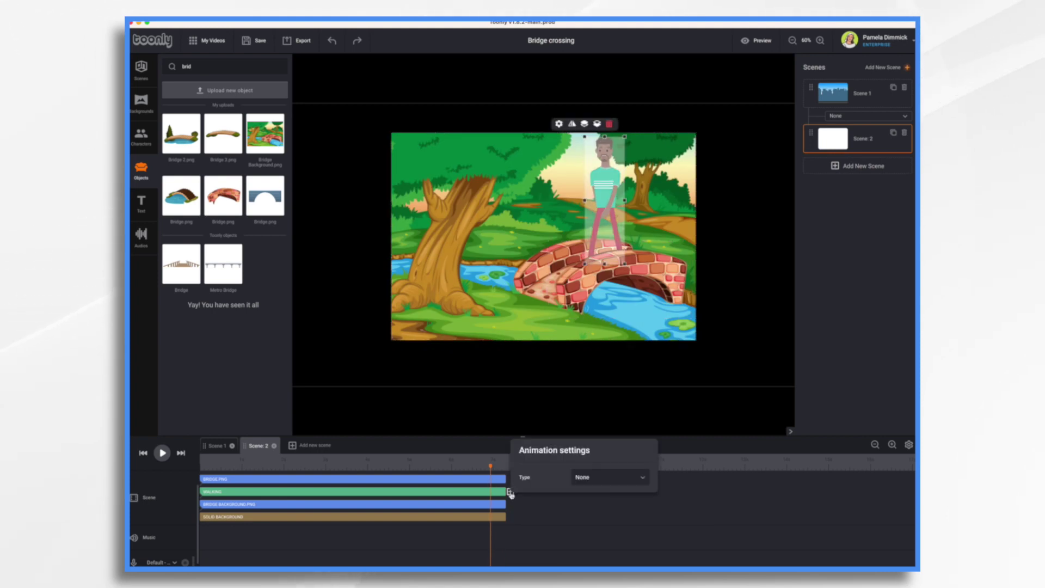
pyautogui.click(602, 478)
pyautogui.scroll(-5, 598, 539)
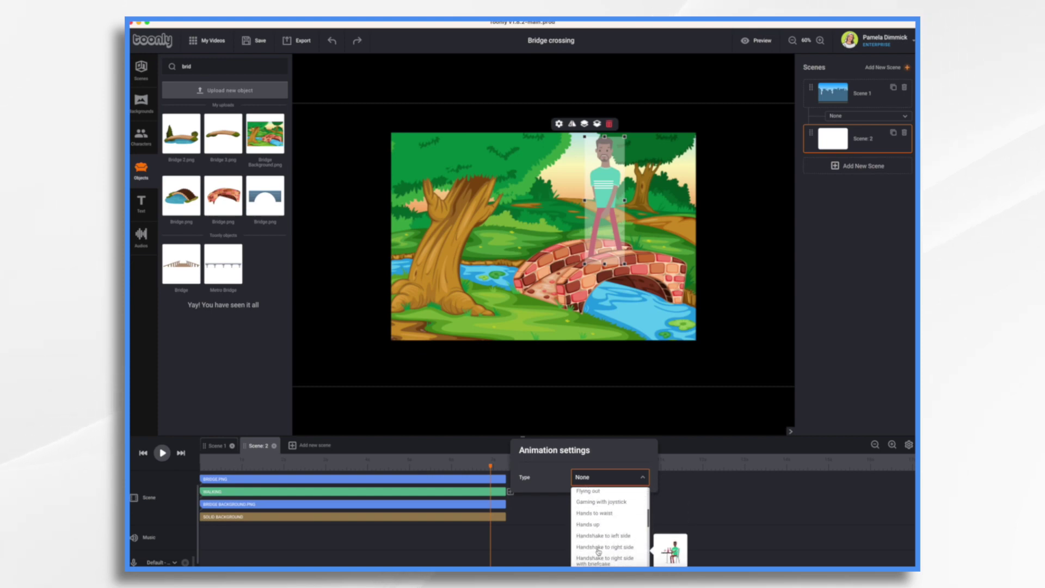
pyautogui.scroll(-4, 599, 551)
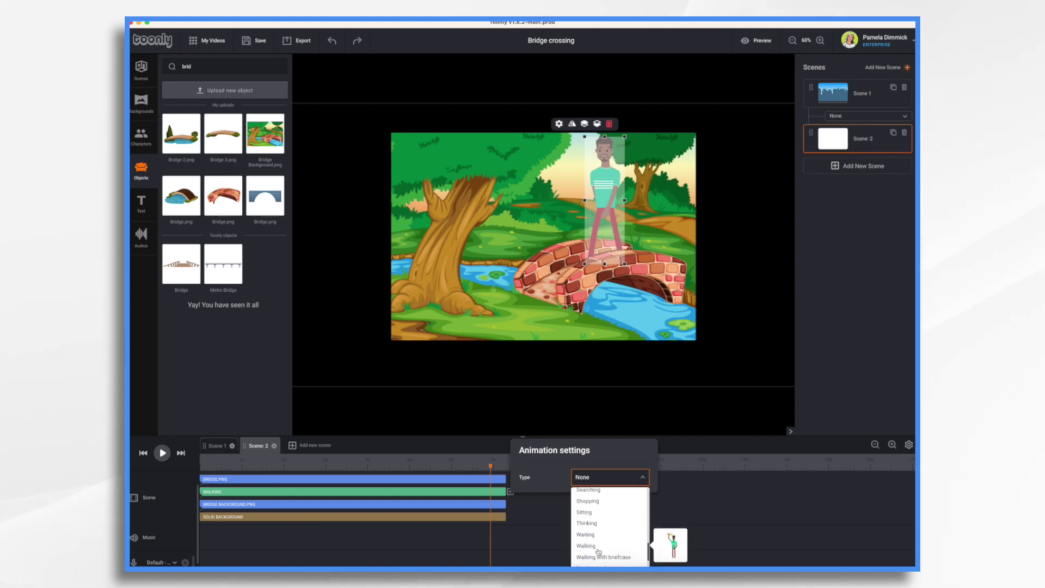
pyautogui.click(600, 546)
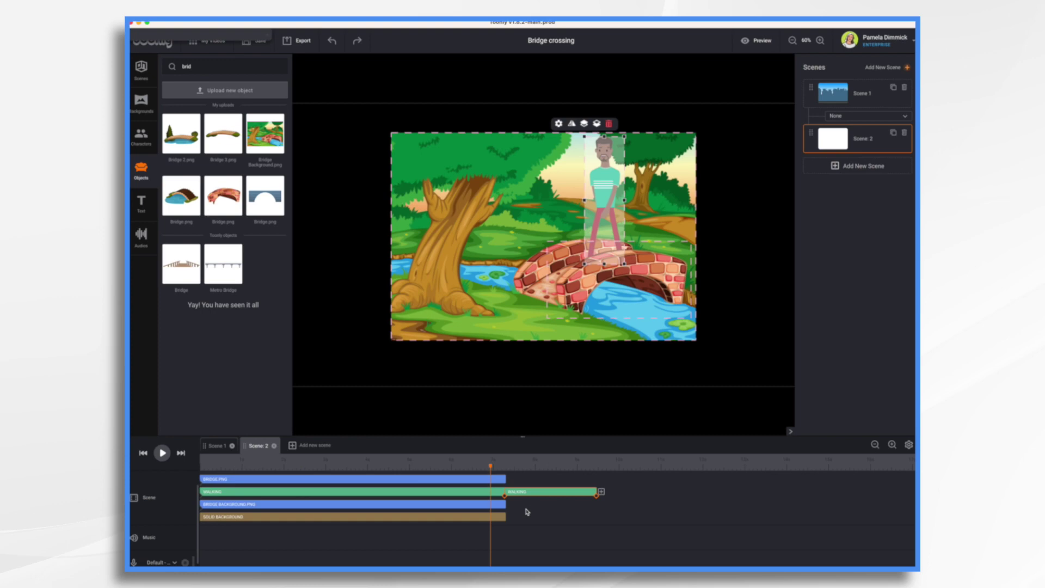
# - Extend the bridge background and BRIDGE PNG clips to the second walk's end
pyautogui.click(506, 499)
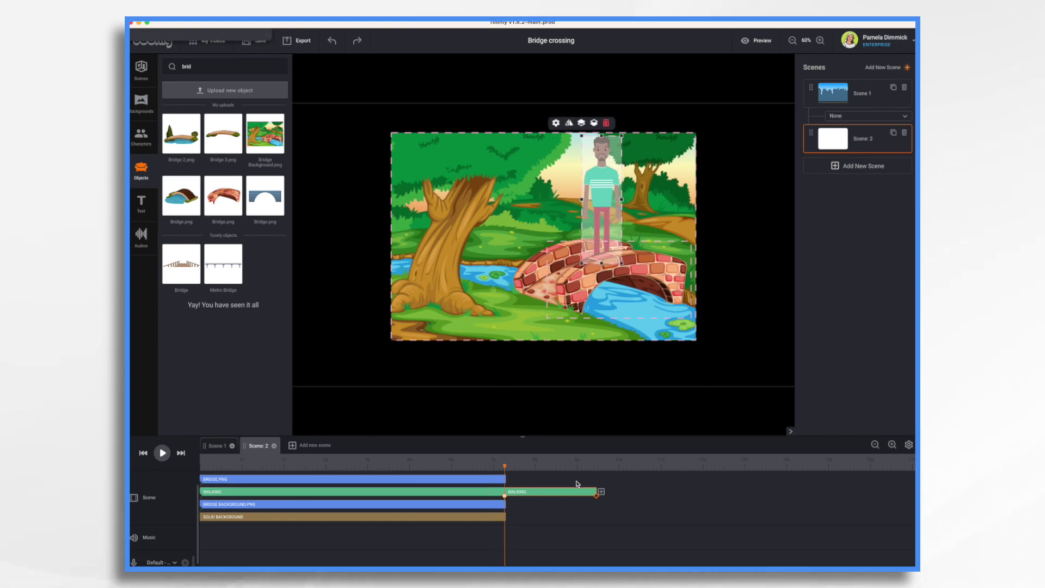
pyautogui.click(597, 498)
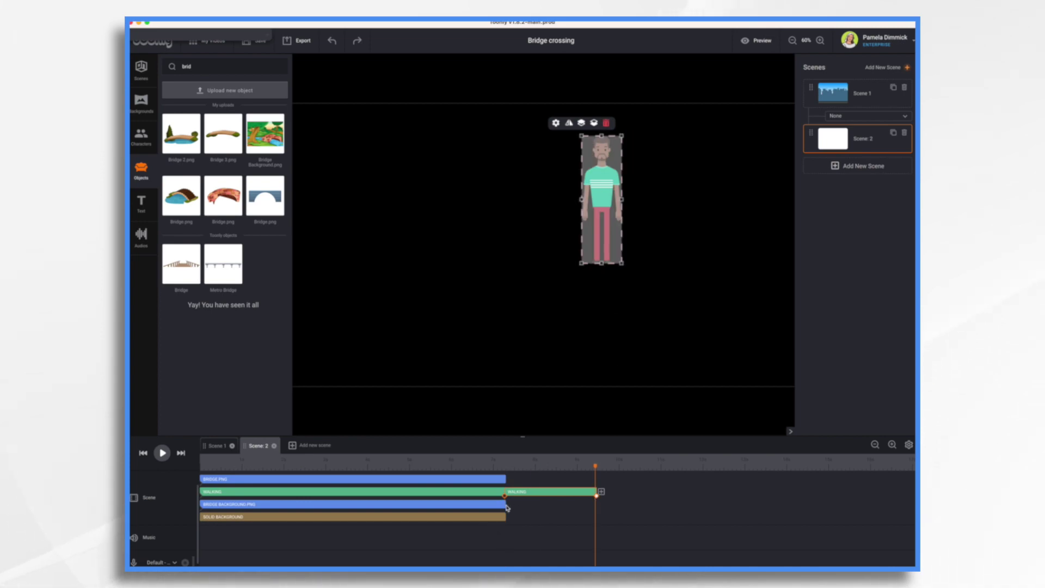
pyautogui.moveTo(505, 505); pyautogui.dragTo(597, 505)
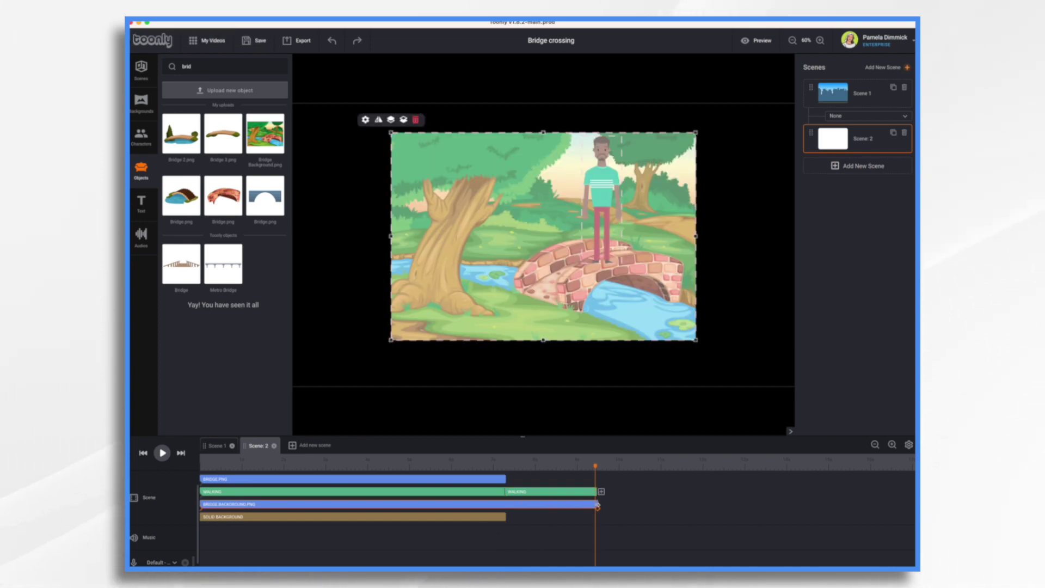
pyautogui.moveTo(505, 480); pyautogui.dragTo(597, 481)
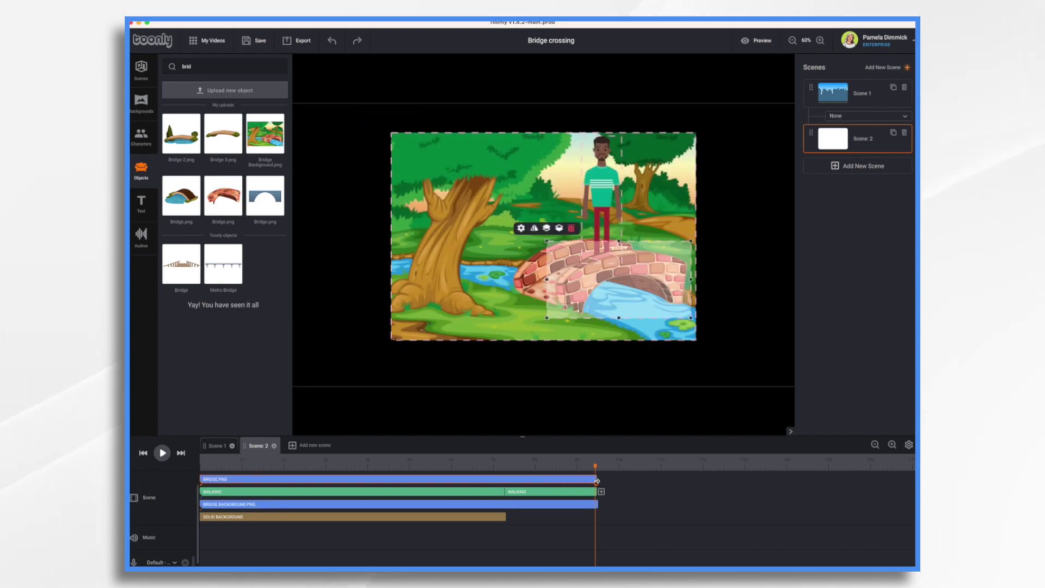
# - End the second walk with the character on the grass left of the bridge, then review it
pyautogui.click(595, 492)
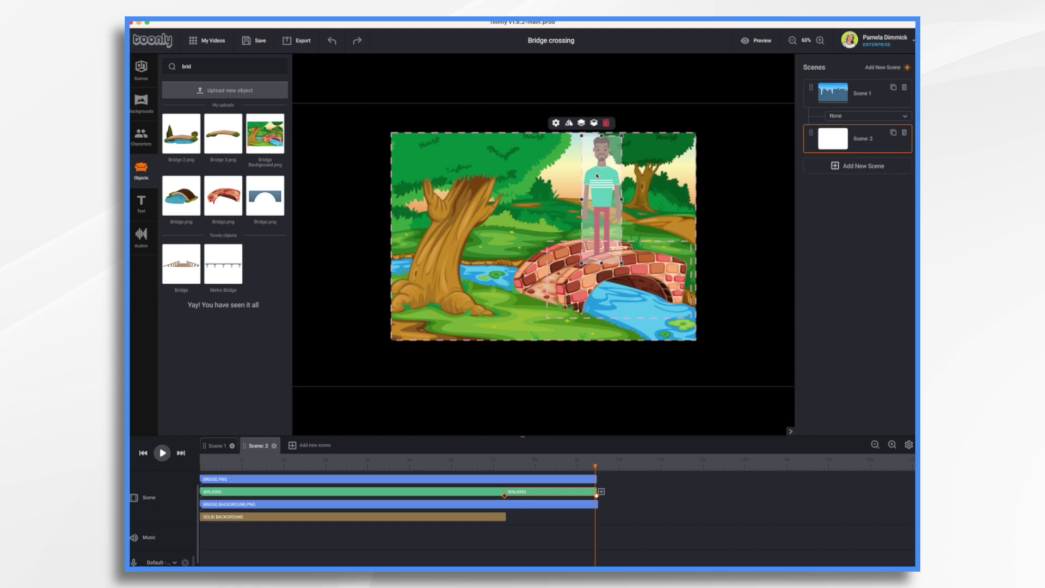
pyautogui.moveTo(597, 175); pyautogui.dragTo(524, 225)
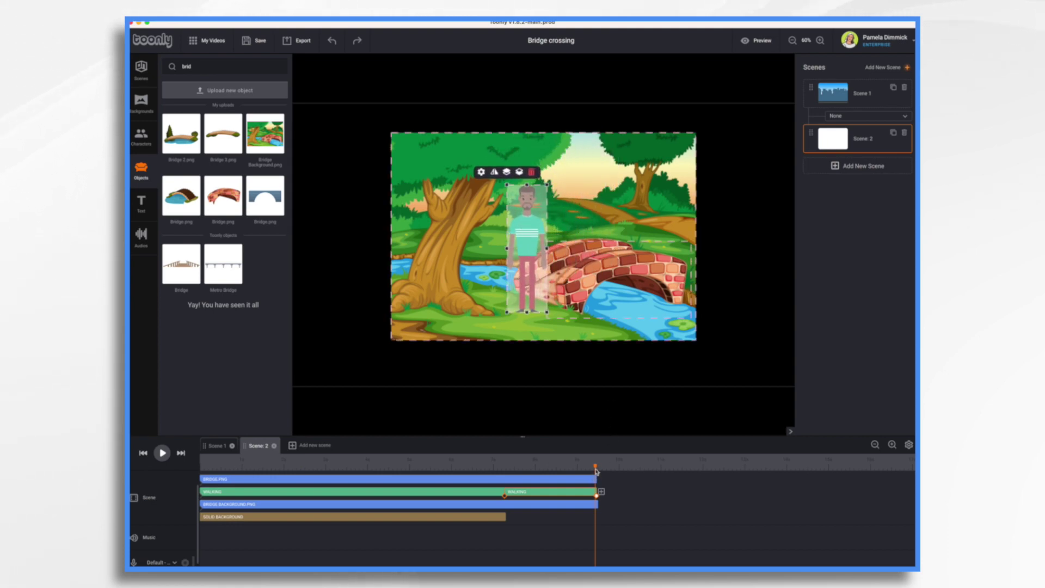
pyautogui.moveTo(595, 471); pyautogui.dragTo(247, 536)
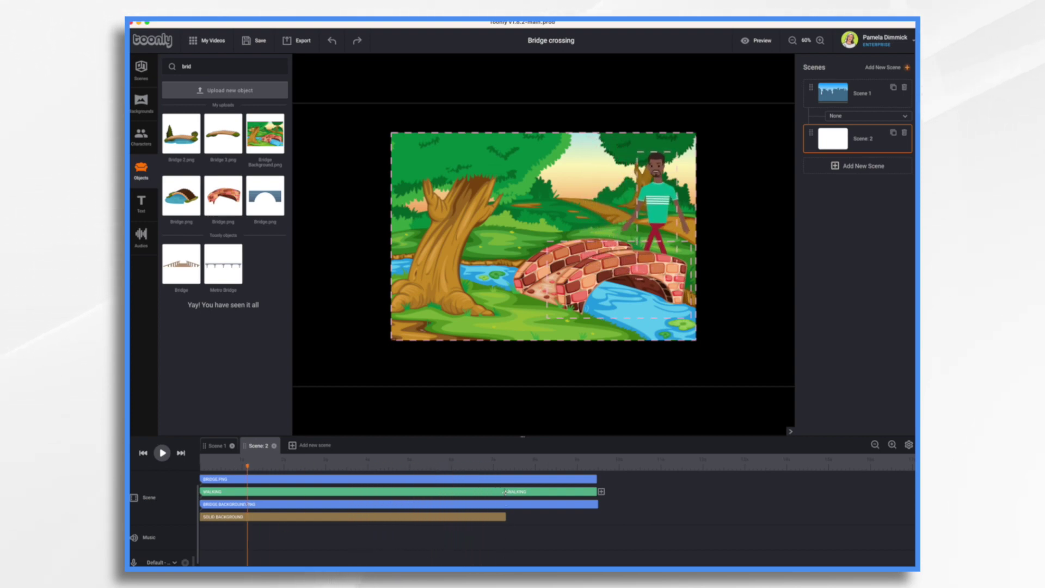
# - Start the second WALKING clip earlier, then play Scene 2 from the beginning
pyautogui.moveTo(505, 491); pyautogui.dragTo(369, 500)
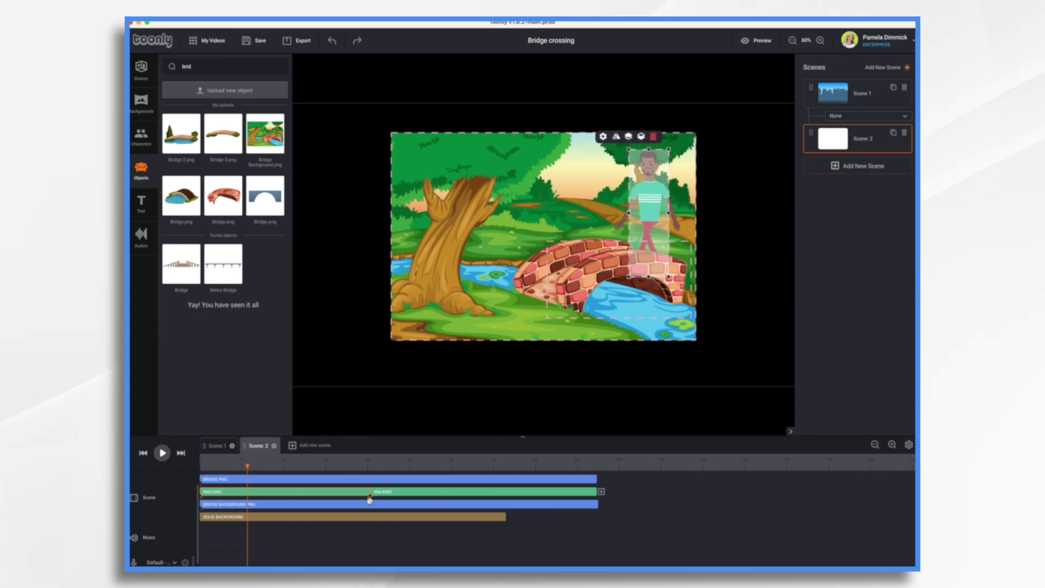
pyautogui.click(161, 453)
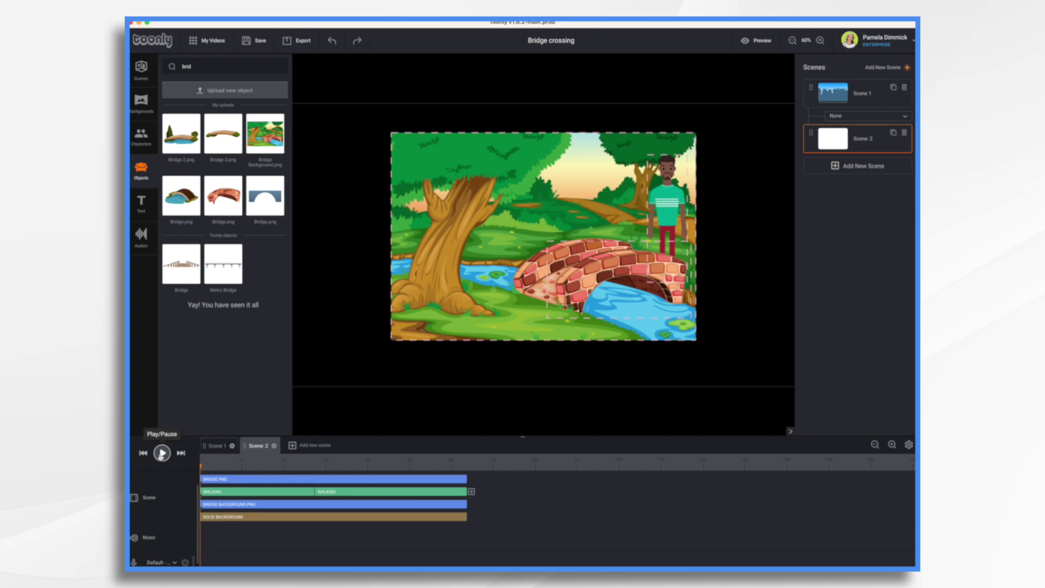
pyautogui.click(161, 454)
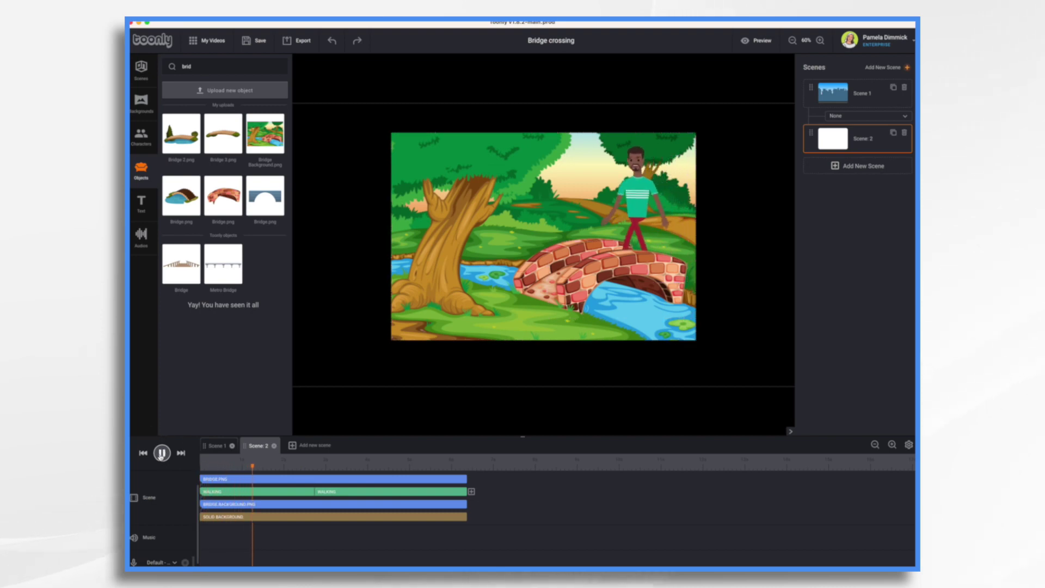